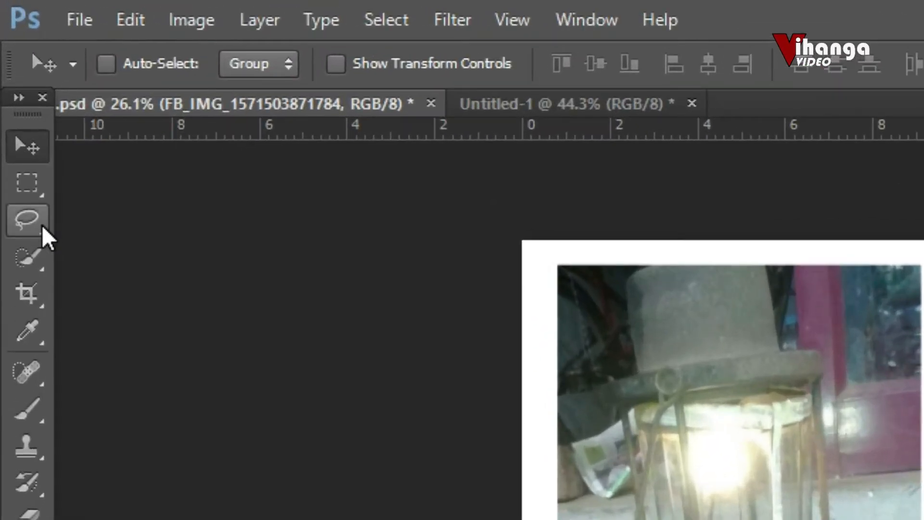
# Trace the lantern's outline in the photo with the Polygonal Lasso Tool to select it.
pyautogui.click(45, 236)
pyautogui.click(99, 256)
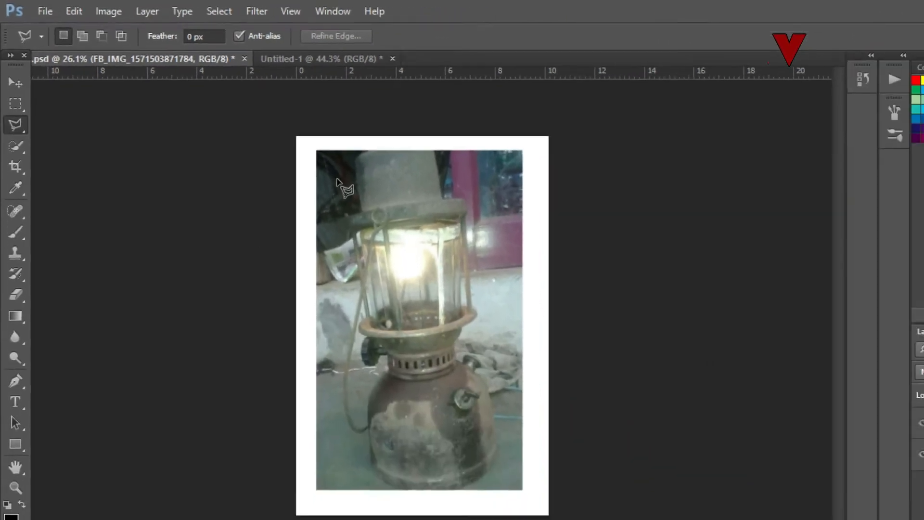
pyautogui.scroll(5, 338, 181)
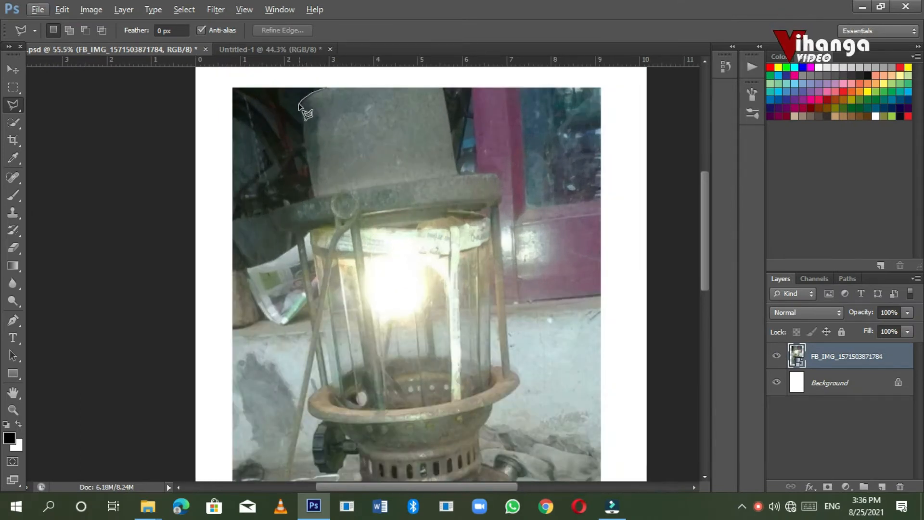
pyautogui.click(304, 138)
pyautogui.click(314, 194)
pyautogui.click(268, 212)
pyautogui.click(276, 235)
pyautogui.click(293, 235)
pyautogui.click(311, 332)
pyautogui.scroll(-3, 304, 344)
pyautogui.click(281, 334)
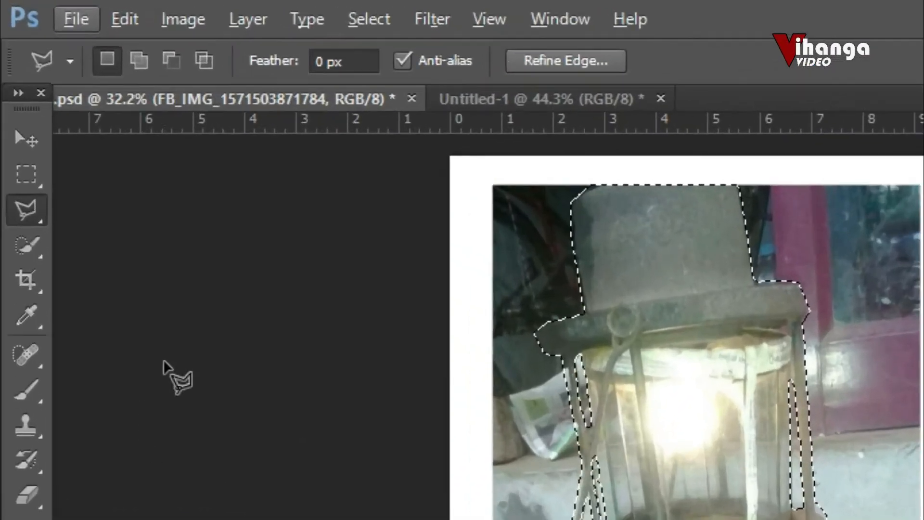
# Copy the selected lantern to a new layer and hide the original photo layer.
pyautogui.click(18, 140)
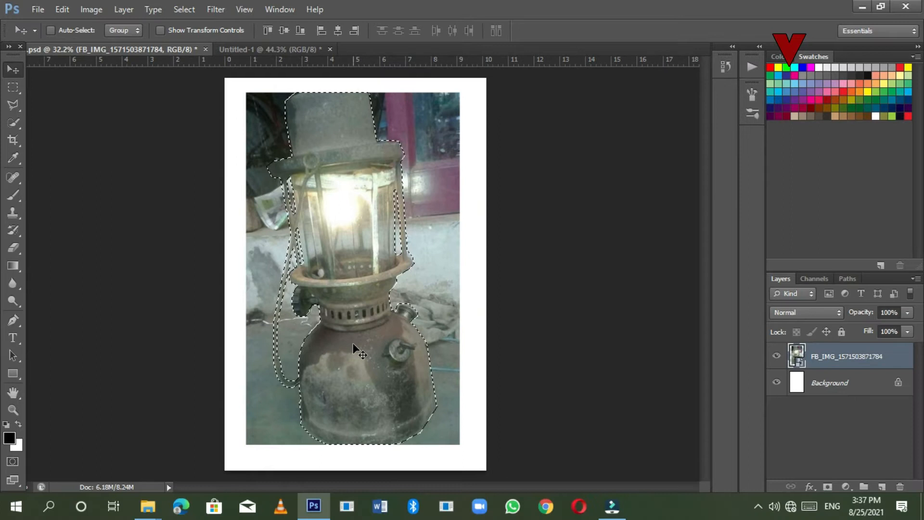
pyautogui.hotkey('ctrl', 'j')
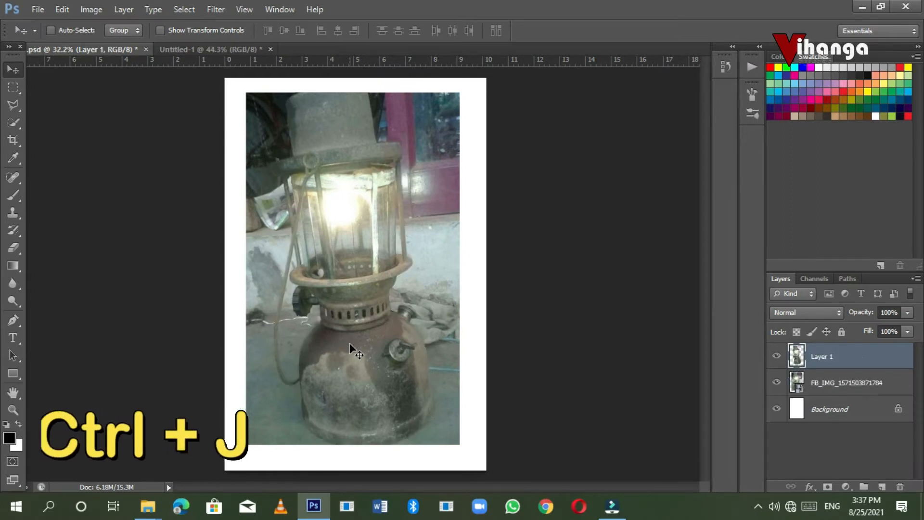
pyautogui.moveTo(381, 284)
pyautogui.mouseDown()
pyautogui.moveTo(355, 286)
pyautogui.moveTo(403, 284)
pyautogui.moveTo(375, 286)
pyautogui.moveTo(388, 286)
pyautogui.mouseUp()
pyautogui.click(776, 382)
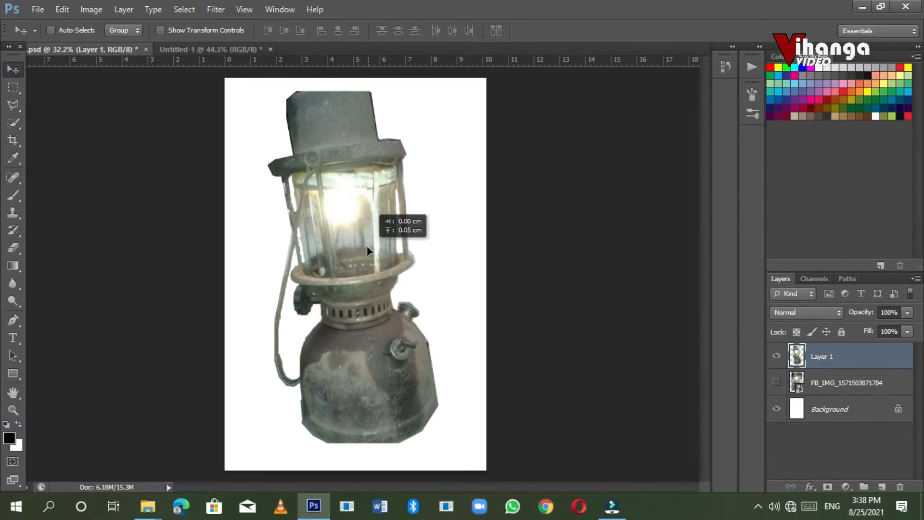
# Move the lantern cutout slightly down and rotate it about 4.9° clockwise so it stands upright.
pyautogui.moveTo(367, 246)
pyautogui.mouseDown()
pyautogui.moveTo(367, 263)
pyautogui.moveTo(366, 254)
pyautogui.mouseUp()
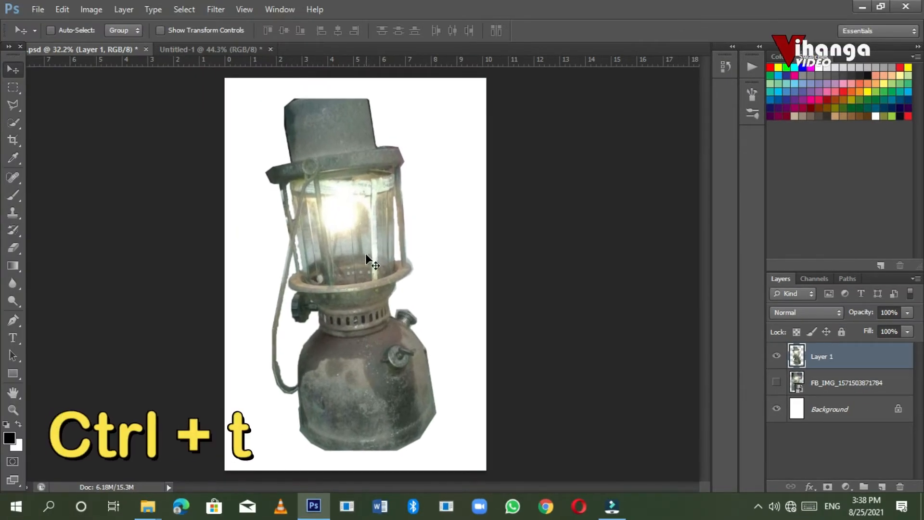
pyautogui.hotkey('ctrl', 't')
pyautogui.moveTo(454, 93); pyautogui.dragTo(464, 109)
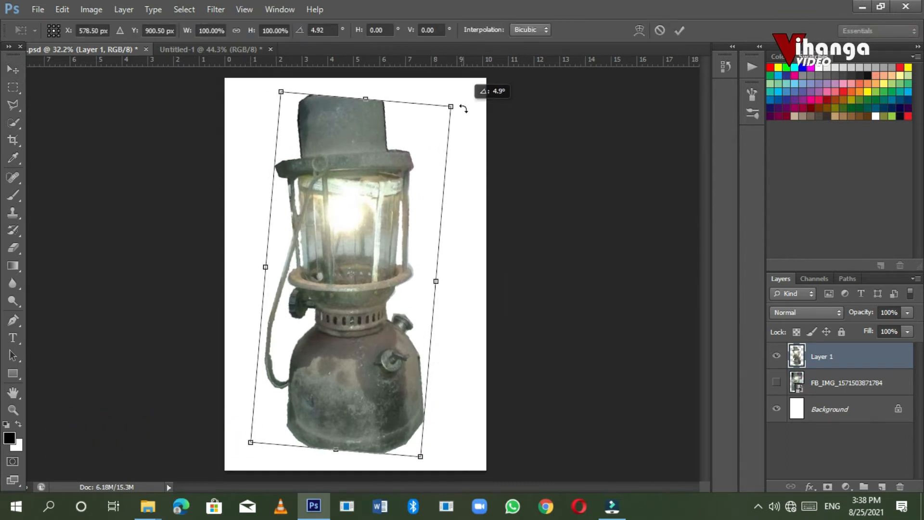
pyautogui.press('Return')
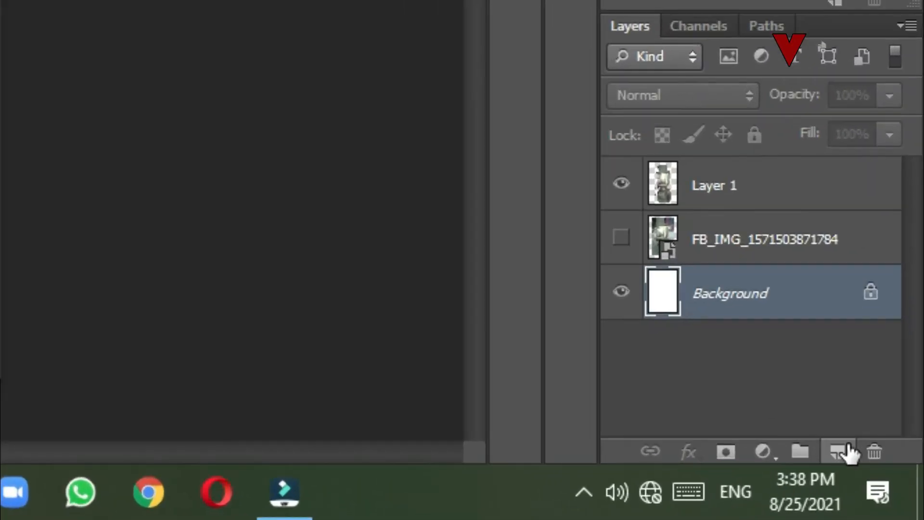
# Add a new layer directly above Background and set up the Brush Tool at 1500 px with 100% hardness.
pyautogui.click(860, 469)
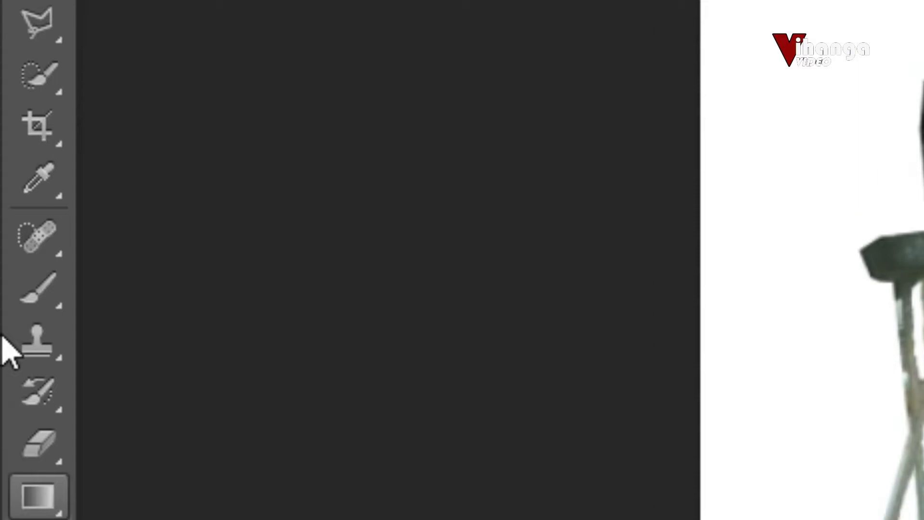
pyautogui.click(35, 299)
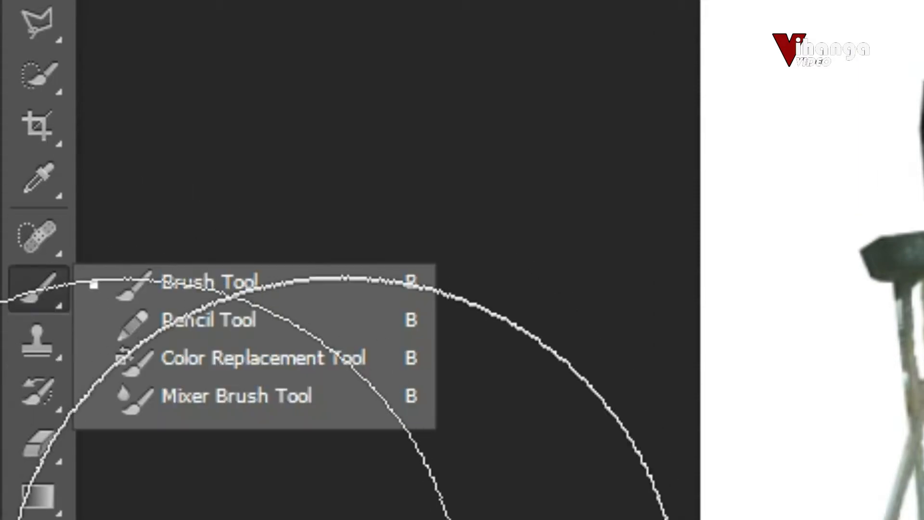
pyautogui.click(198, 296)
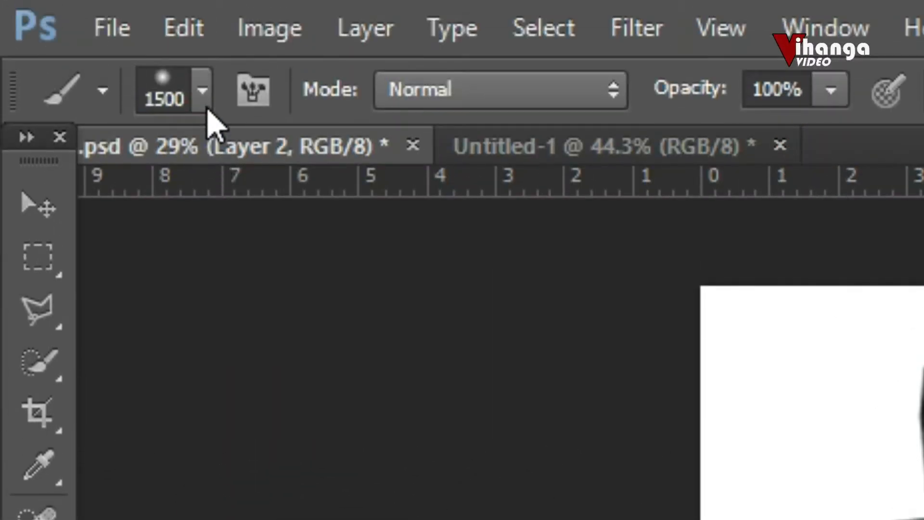
pyautogui.click(202, 93)
pyautogui.moveTo(265, 312); pyautogui.dragTo(470, 337)
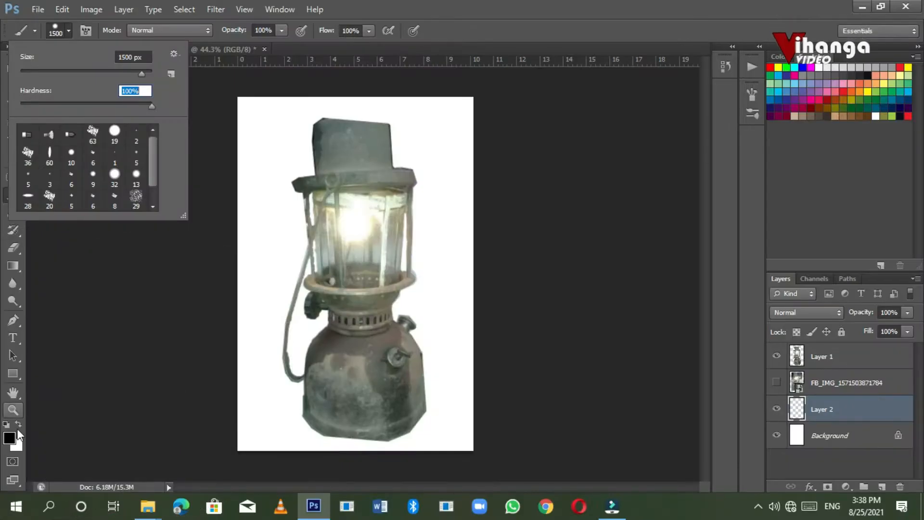
# Confirm a foreground color in the Color Picker and paint the new layer solid black behind the lantern.
pyautogui.click(9, 437)
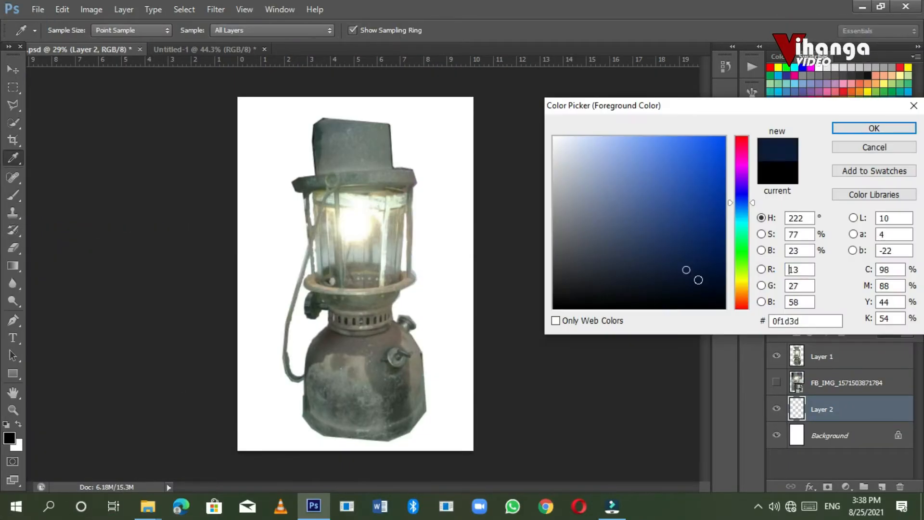
pyautogui.click(874, 129)
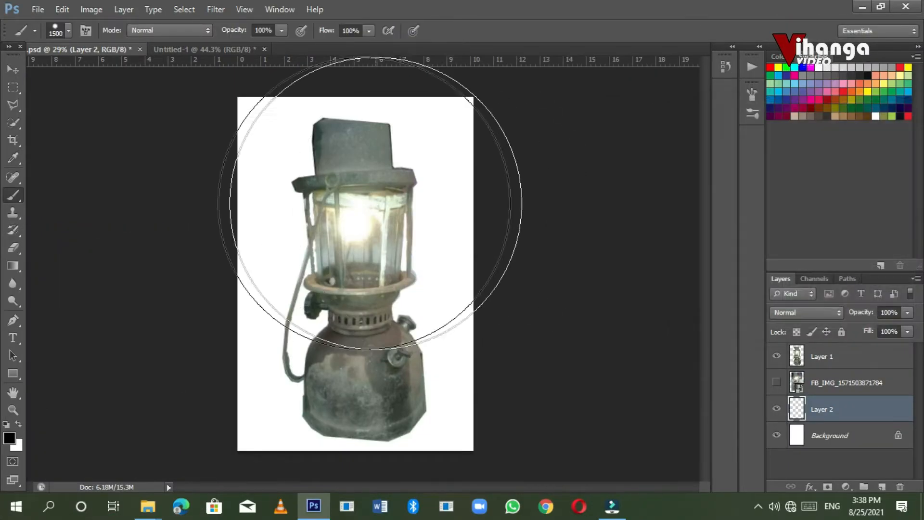
pyautogui.click(332, 193)
pyautogui.moveTo(378, 275)
pyautogui.mouseDown()
pyautogui.moveTo(297, 309)
pyautogui.moveTo(439, 342)
pyautogui.moveTo(308, 334)
pyautogui.mouseUp()
pyautogui.click(13, 71)
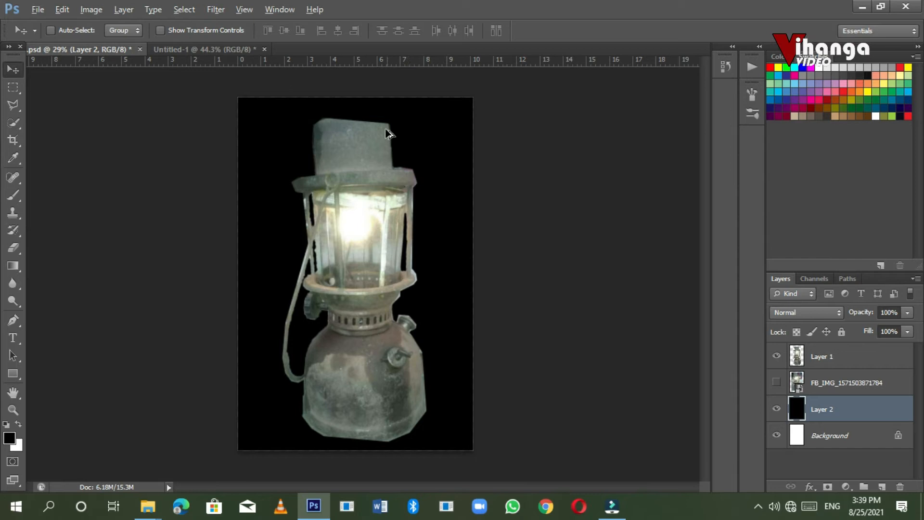
# Switch to the Eraser Tool and make the lantern cutout layer, Layer 1, active.
pyautogui.scroll(5, 390, 133)
pyautogui.scroll(-3, 355, 146)
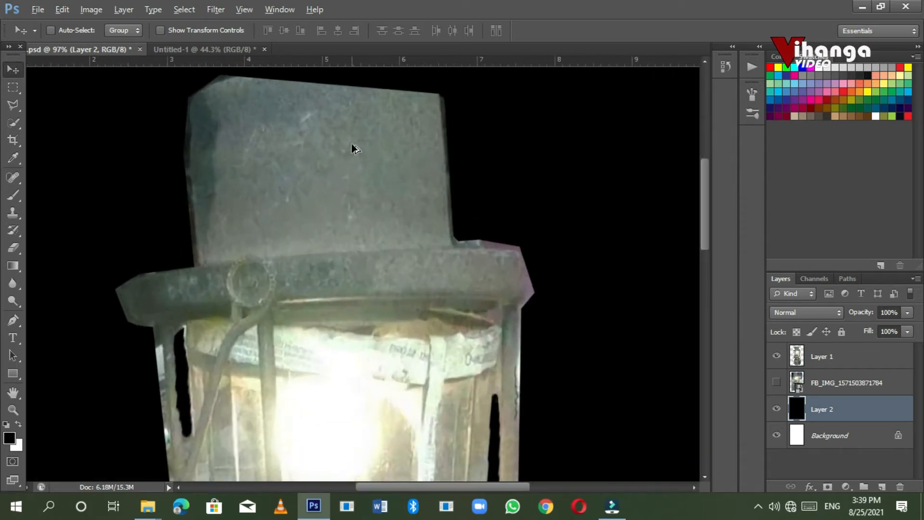
pyautogui.scroll(1, 270, 106)
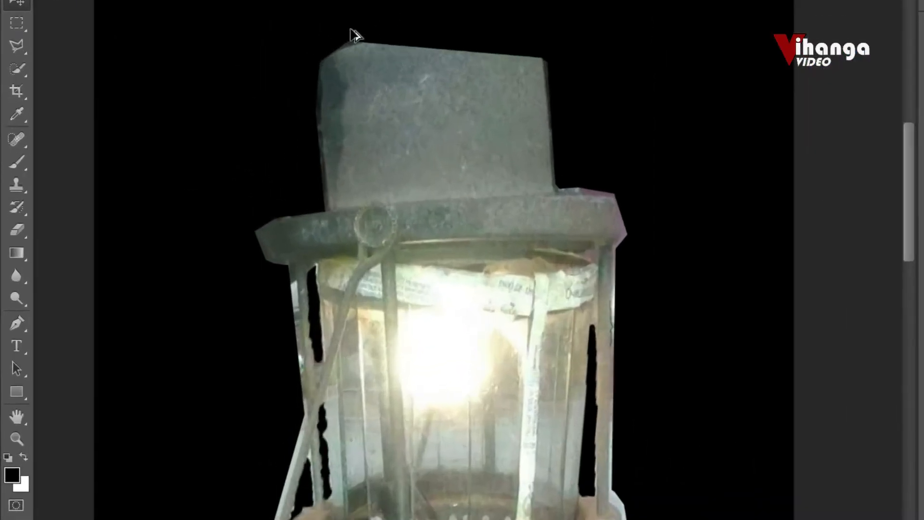
pyautogui.rightClick(36, 186)
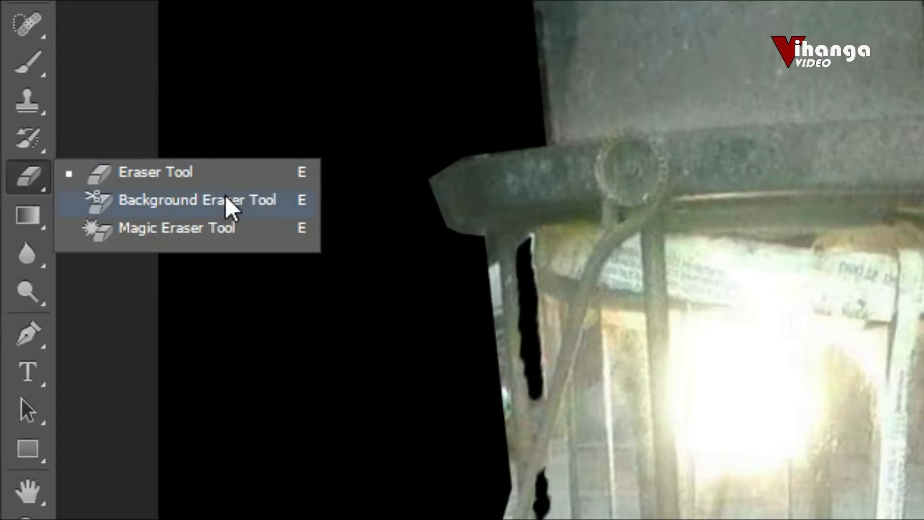
pyautogui.click(149, 184)
pyautogui.scroll(4, 271, 88)
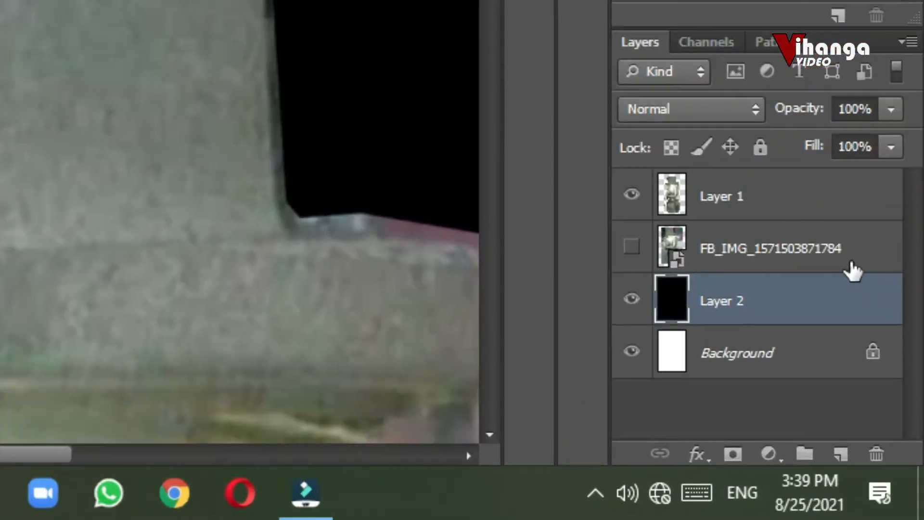
pyautogui.click(814, 215)
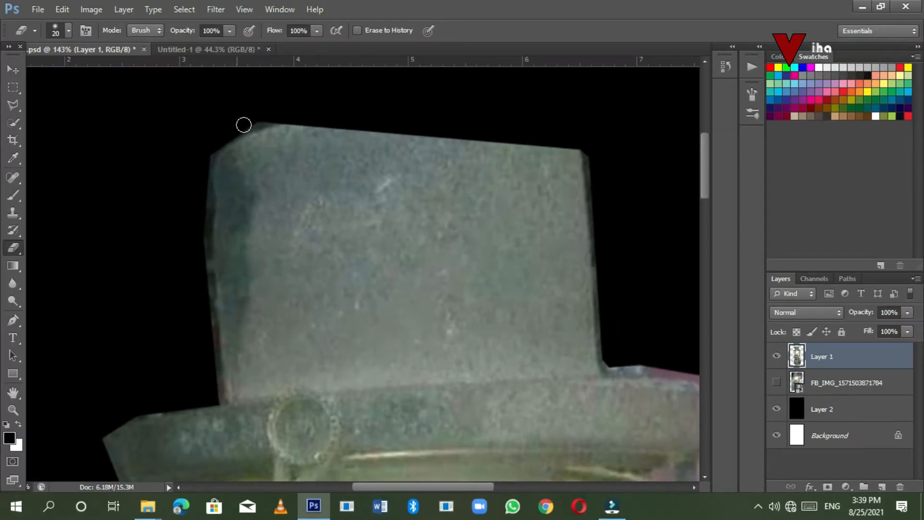
# Erase the leftover background along the lantern's hood and outer support rod with a 10 px eraser.
pyautogui.press('[')
pyautogui.scroll(-10, 238, 130)
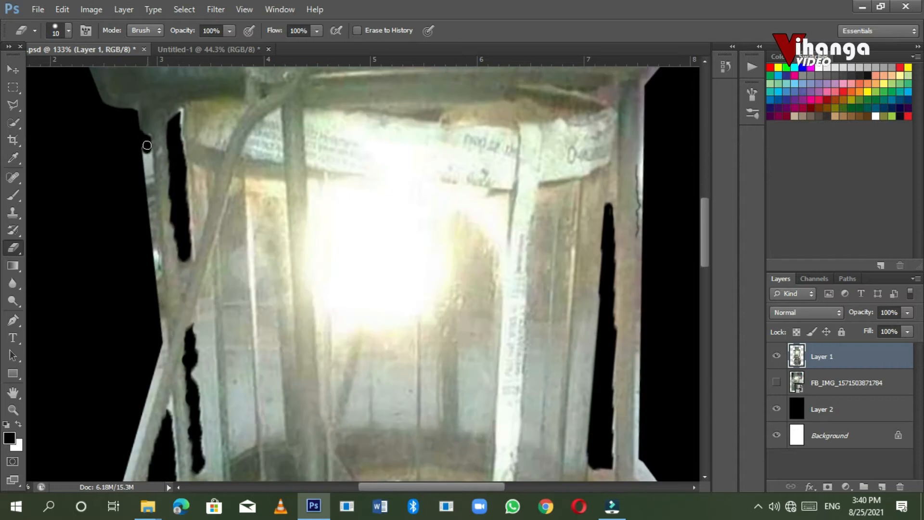
pyautogui.moveTo(147, 146); pyautogui.dragTo(151, 182)
pyautogui.scroll(-3, 150, 181)
pyautogui.scroll(3, 153, 120)
pyautogui.scroll(-5, 153, 120)
pyautogui.scroll(-3, 250, 165)
pyautogui.scroll(-3, 251, 165)
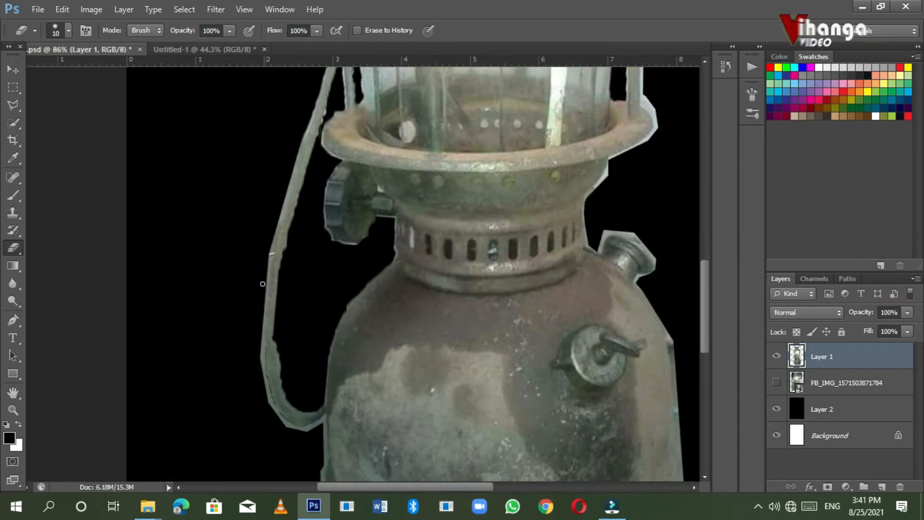
# Enlarge the eraser to 40 px and clean the edges of the wire handle and fuel tank.
pyautogui.press(']')
pyautogui.press(']')
pyautogui.press(']')
pyautogui.scroll(2, 310, 384)
pyautogui.scroll(-5, 355, 324)
pyautogui.scroll(-5, 507, 409)
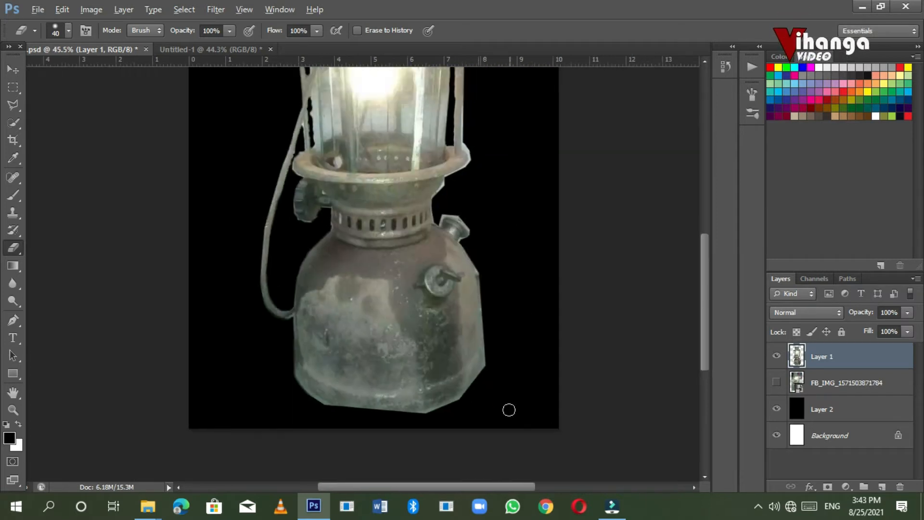
# Reduce the eraser to 9 px and erase the pale fringe around the filler cap and burner collar.
pyautogui.scroll(5, 460, 204)
pyautogui.scroll(3, 439, 361)
pyautogui.scroll(3, 341, 305)
pyautogui.press('[')
pyautogui.press('[')
pyautogui.press('[')
pyautogui.press('[')
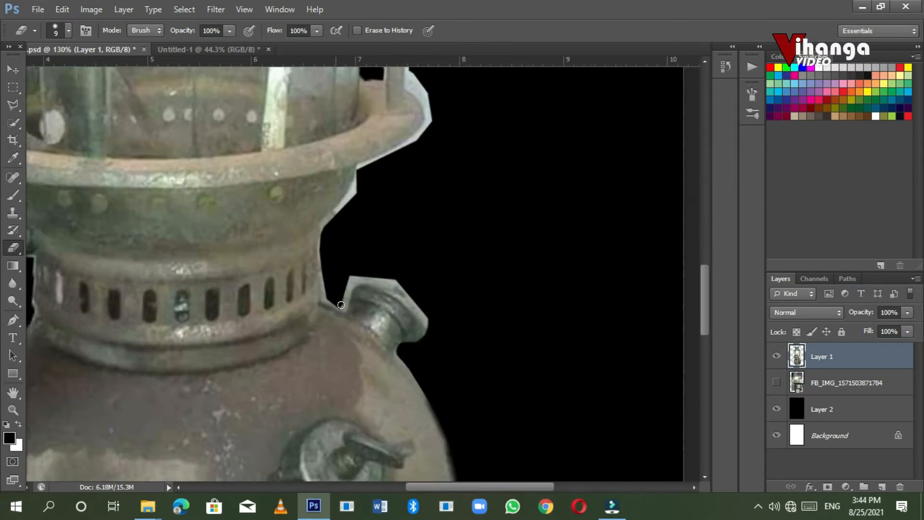
pyautogui.scroll(3, 344, 308)
pyautogui.moveTo(378, 374); pyautogui.dragTo(370, 289)
pyautogui.scroll(-3, 412, 246)
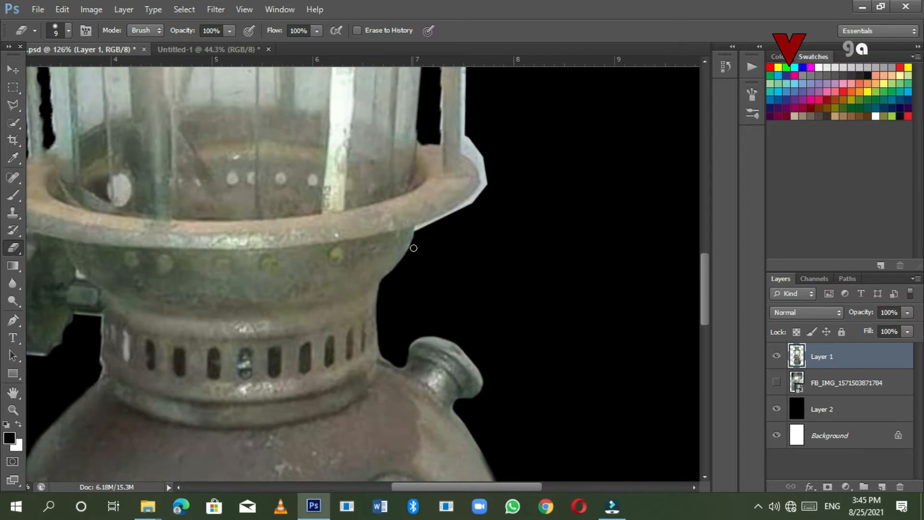
# Erase the white fringe along the outer edge of the ring below the glass, on the filler-cap side.
pyautogui.click(725, 66)
pyautogui.click(726, 66)
pyautogui.scroll(3, 452, 203)
pyautogui.moveTo(444, 219)
pyautogui.mouseDown()
pyautogui.moveTo(469, 260)
pyautogui.moveTo(451, 207)
pyautogui.moveTo(463, 289)
pyautogui.moveTo(477, 217)
pyautogui.mouseUp()
pyautogui.scroll(-5, 464, 289)
pyautogui.scroll(5, 464, 289)
pyautogui.scroll(3, 477, 260)
pyautogui.scroll(-3, 480, 262)
pyautogui.scroll(5, 479, 207)
pyautogui.scroll(-5, 484, 193)
pyautogui.scroll(3, 481, 159)
# Enlarge the eraser and remove more leftover background along the lantern's outer edges.
pyautogui.press(']')
pyautogui.press(']')
pyautogui.press(']')
pyautogui.press(']')
pyautogui.moveTo(419, 140)
pyautogui.mouseDown()
pyautogui.moveTo(476, 159)
pyautogui.moveTo(452, 145)
pyautogui.mouseUp()
pyautogui.scroll(3, 409, 140)
pyautogui.moveTo(387, 123); pyautogui.dragTo(395, 202)
pyautogui.scroll(-5, 458, 250)
pyautogui.scroll(6, 352, 424)
# Clean the edges of the ring and control knob on the handle side with a smaller eraser of 10 to 5 px.
pyautogui.press('[')
pyautogui.press('[')
pyautogui.press('[')
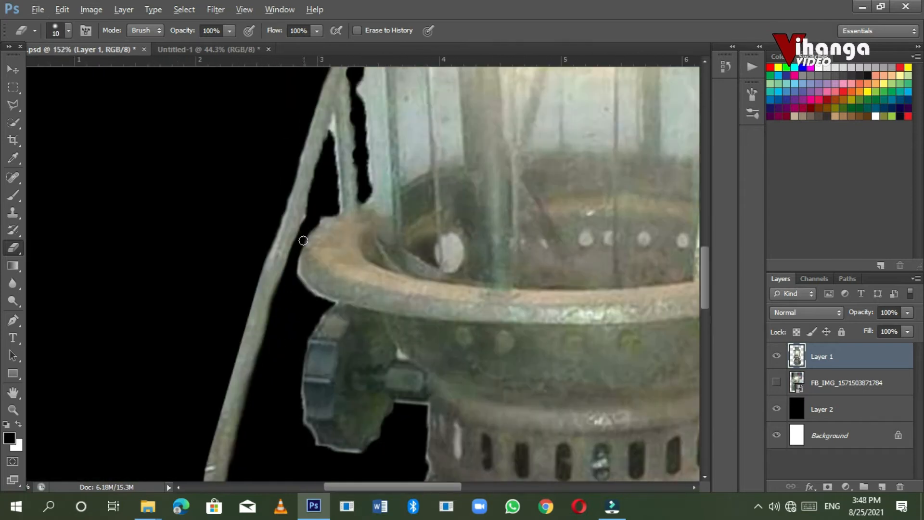
pyautogui.scroll(-4, 327, 289)
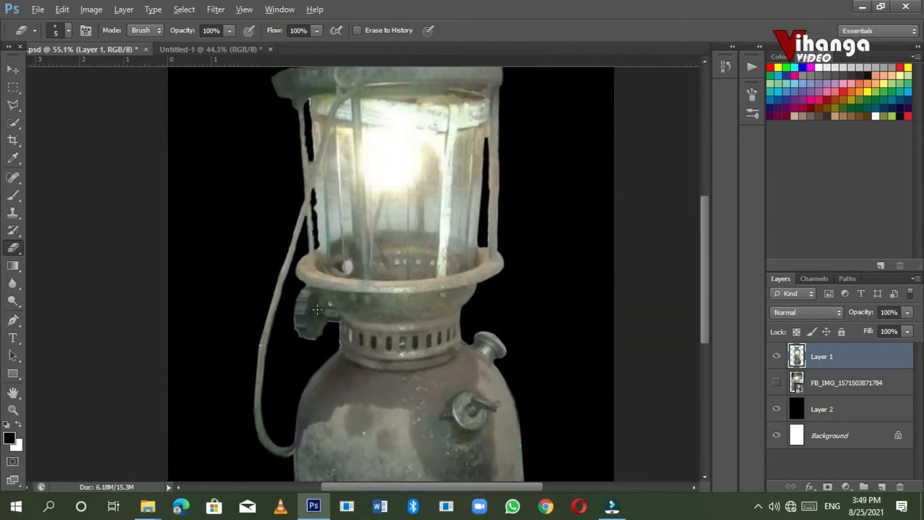
pyautogui.scroll(4, 294, 381)
pyautogui.press(']')
pyautogui.scroll(-4, 378, 350)
# Erase the background between the handle-side support rod and the glass with an 8 px eraser, undoing the last stroke.
pyautogui.scroll(5, 334, 239)
pyautogui.press('[')
pyautogui.moveTo(334, 239); pyautogui.dragTo(338, 330)
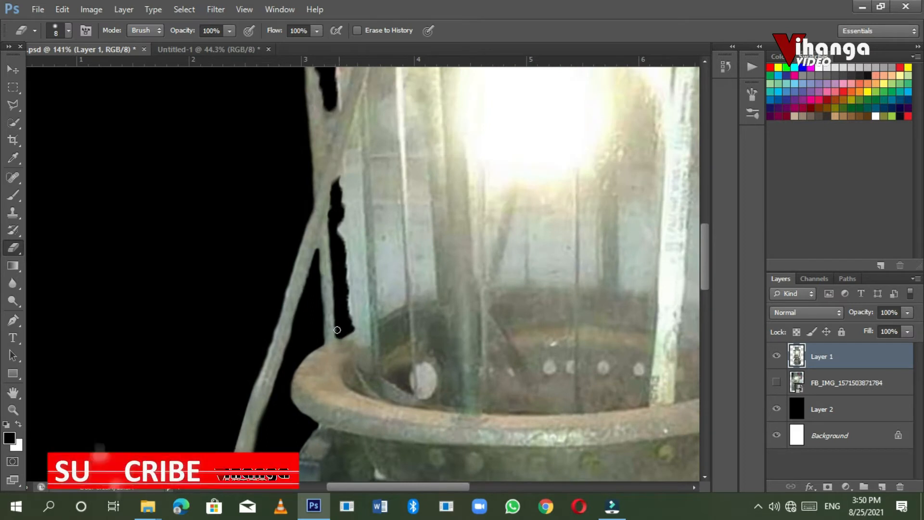
pyautogui.scroll(-2, 339, 308)
pyautogui.moveTo(351, 205); pyautogui.dragTo(357, 334)
pyautogui.scroll(1, 369, 270)
pyautogui.scroll(5, 369, 270)
pyautogui.moveTo(369, 298); pyautogui.dragTo(387, 355)
pyautogui.hotkey('ctrl', 'z')
pyautogui.scroll(-5, 357, 245)
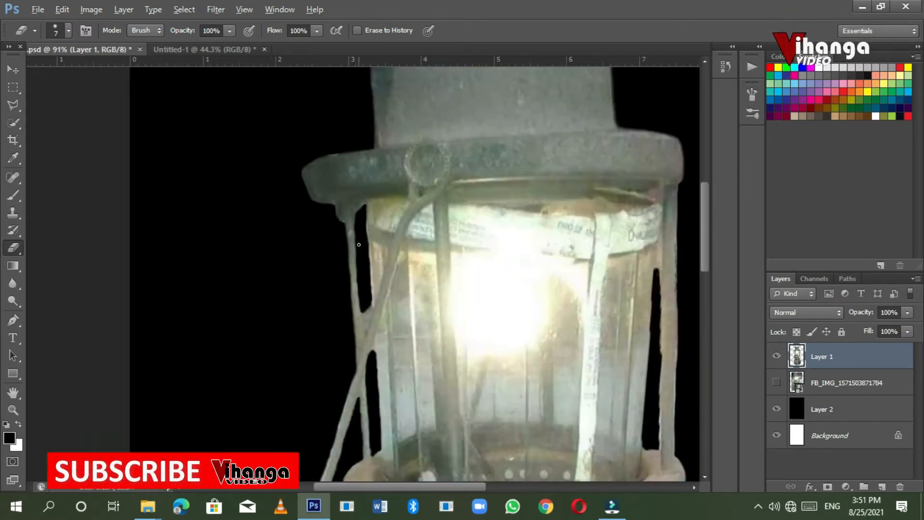
# Erase the remaining background in the narrow gap beside the glass with a 7 px eraser.
pyautogui.hscroll(4, 413, 194)
pyautogui.scroll(2, 413, 194)
pyautogui.moveTo(413, 194); pyautogui.dragTo(412, 270)
pyautogui.scroll(-2, 427, 264)
pyautogui.scroll(-5, 428, 264)
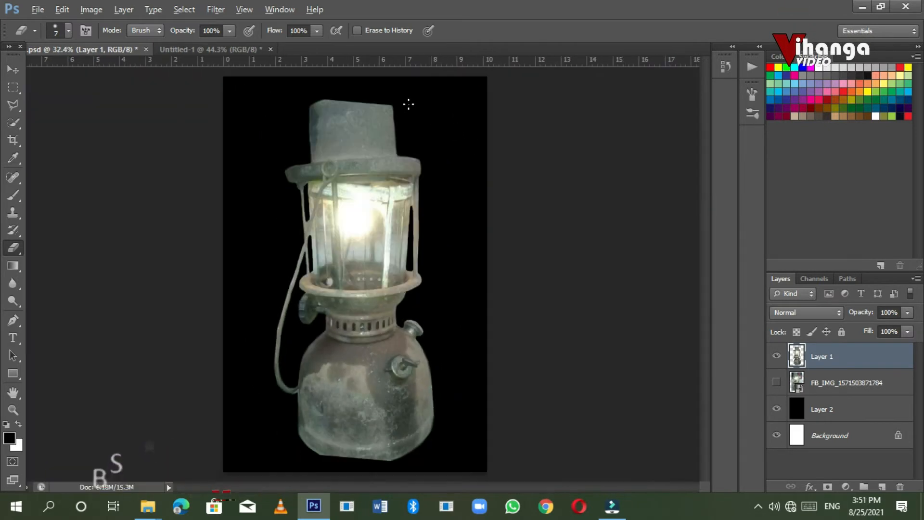
pyautogui.scroll(1, 394, 184)
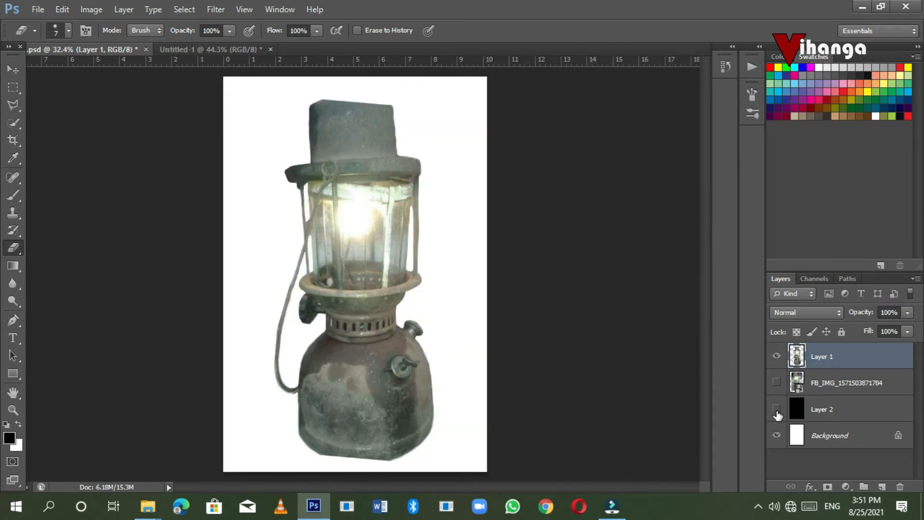
# Toggle the visibility of the black layer to compare the cutout on white and black backgrounds.
pyautogui.click(777, 412)
pyautogui.click(777, 412)
pyautogui.click(777, 412)
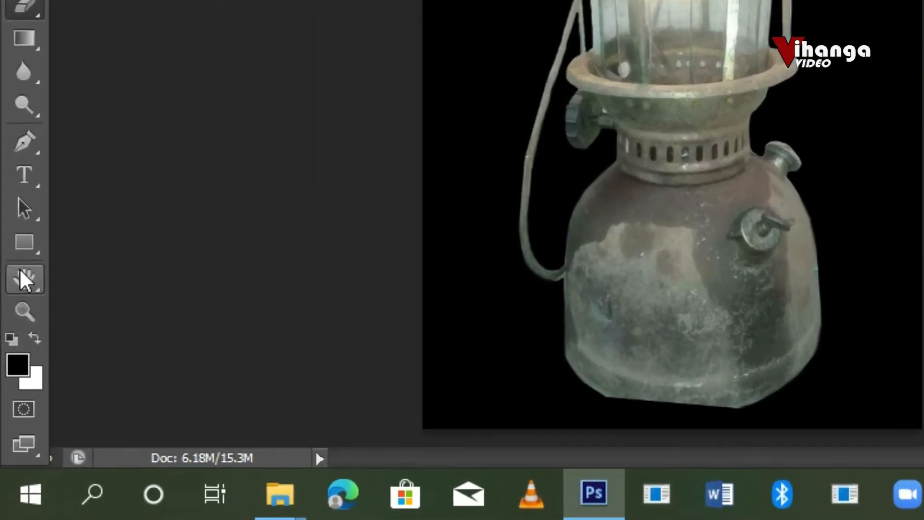
# Draw an ellipse about 644 by 346 px across the lantern's cap with the Ellipse tool.
pyautogui.rightClick(25, 242)
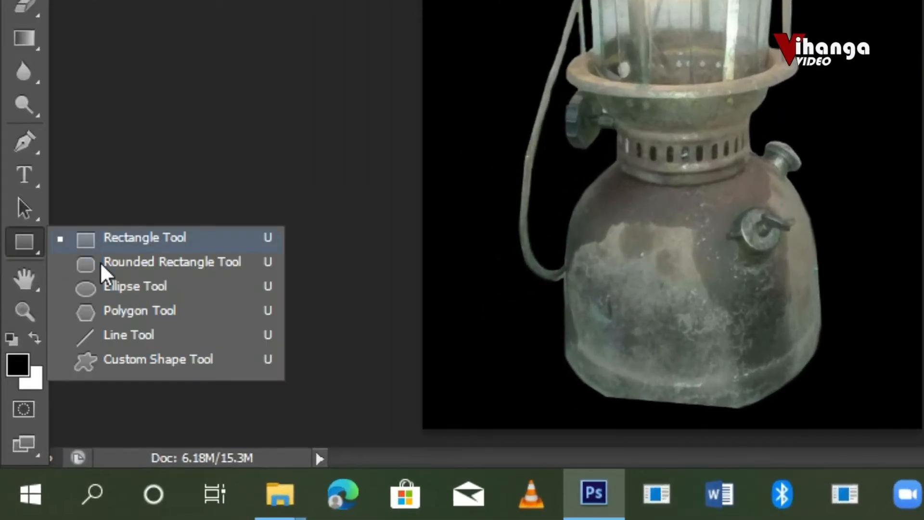
pyautogui.click(116, 286)
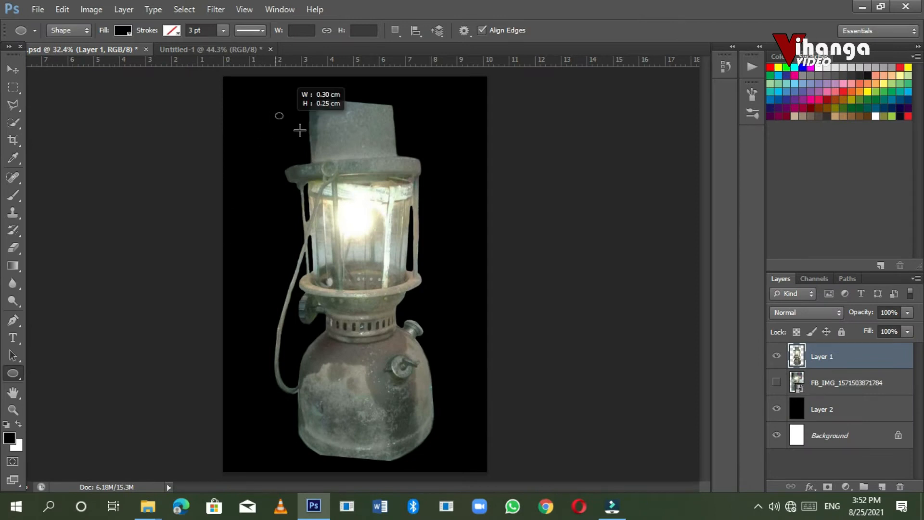
pyautogui.moveTo(300, 130); pyautogui.dragTo(416, 187)
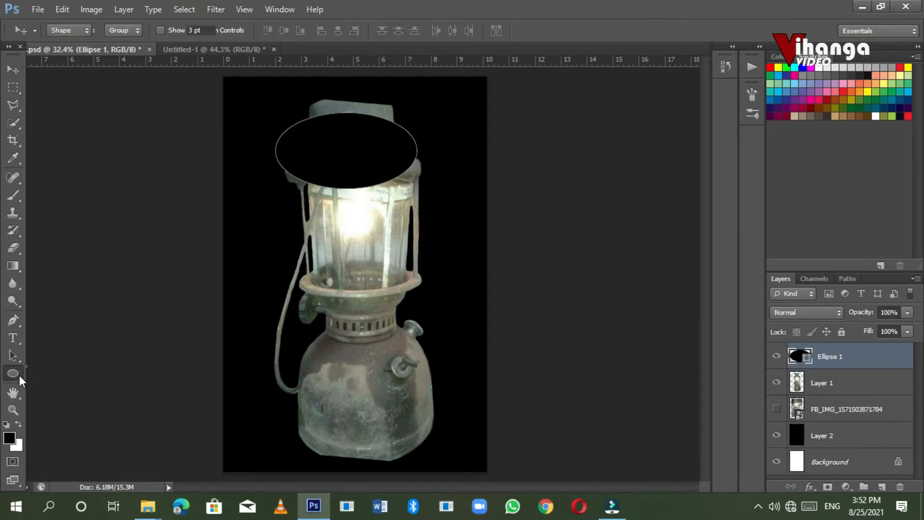
# Remove the ellipse's fill and give it a solid black stroke 0.74 pt wide.
pyautogui.rightClick(17, 374)
pyautogui.click(130, 32)
pyautogui.click(70, 60)
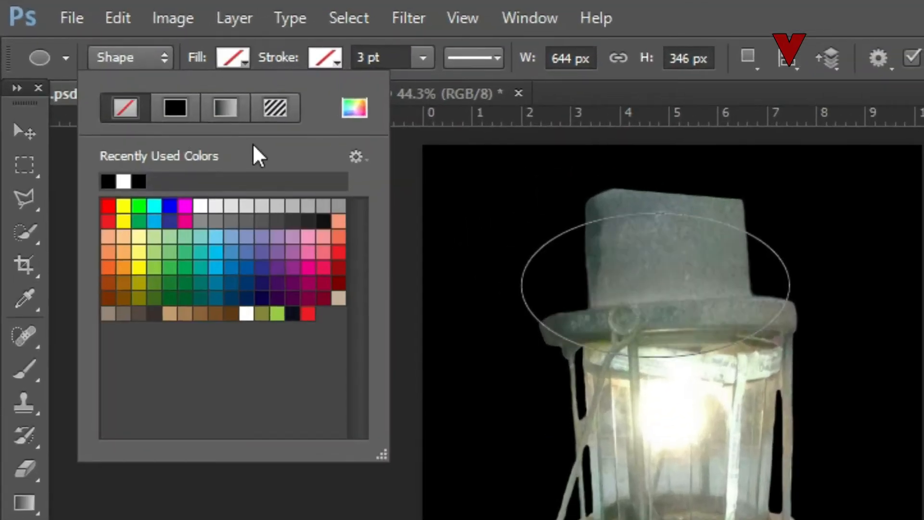
pyautogui.click(324, 57)
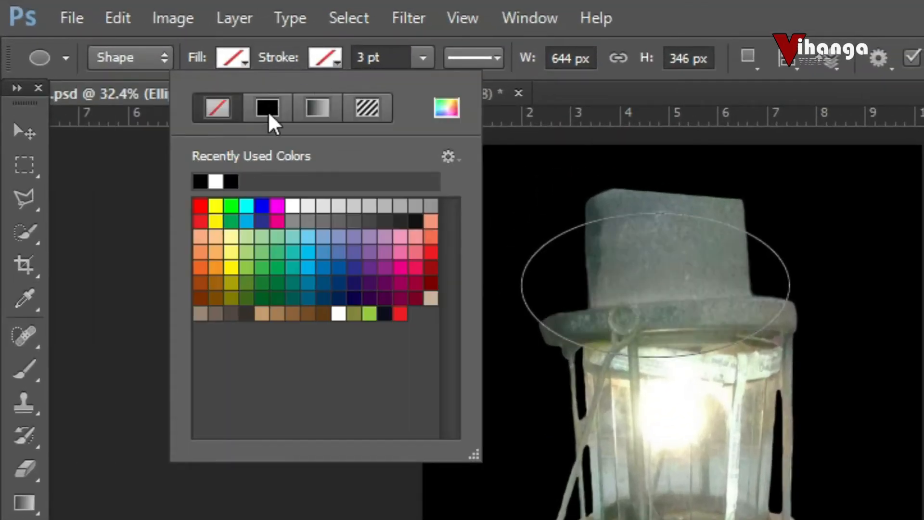
pyautogui.click(269, 113)
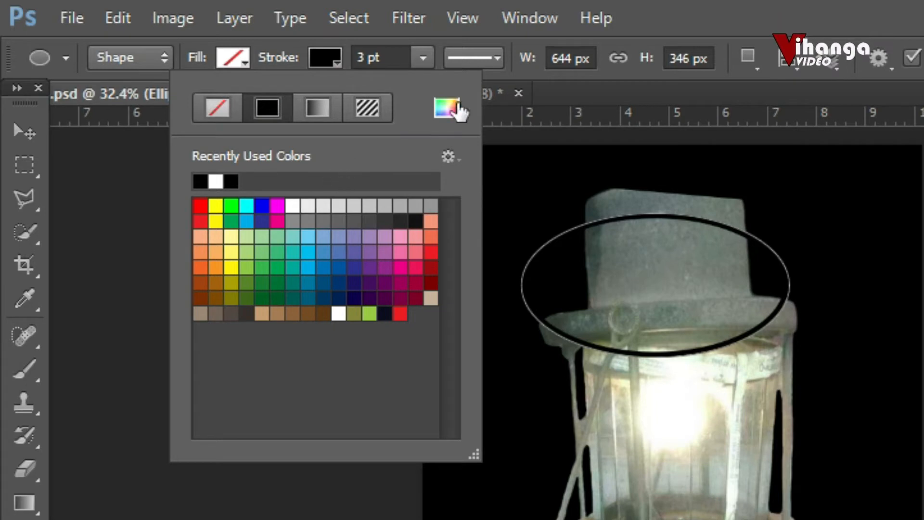
pyautogui.click(426, 57)
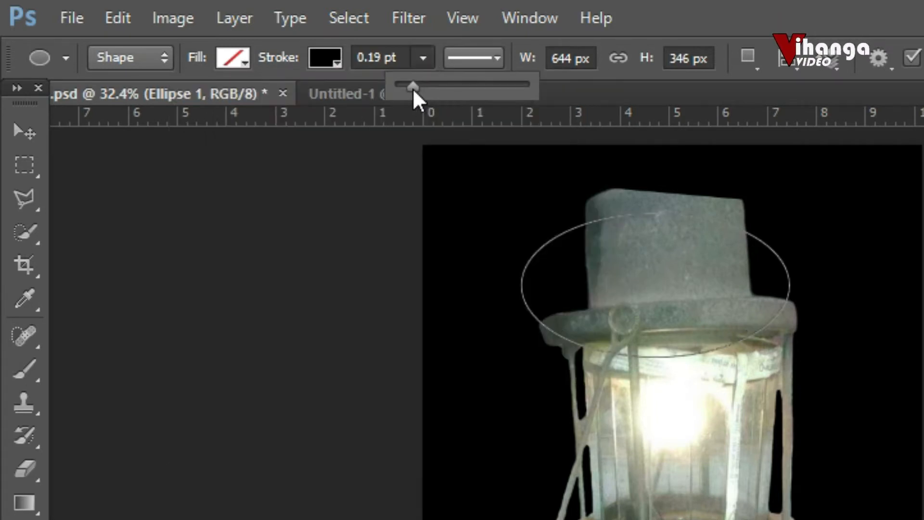
pyautogui.moveTo(412, 88); pyautogui.dragTo(418, 84)
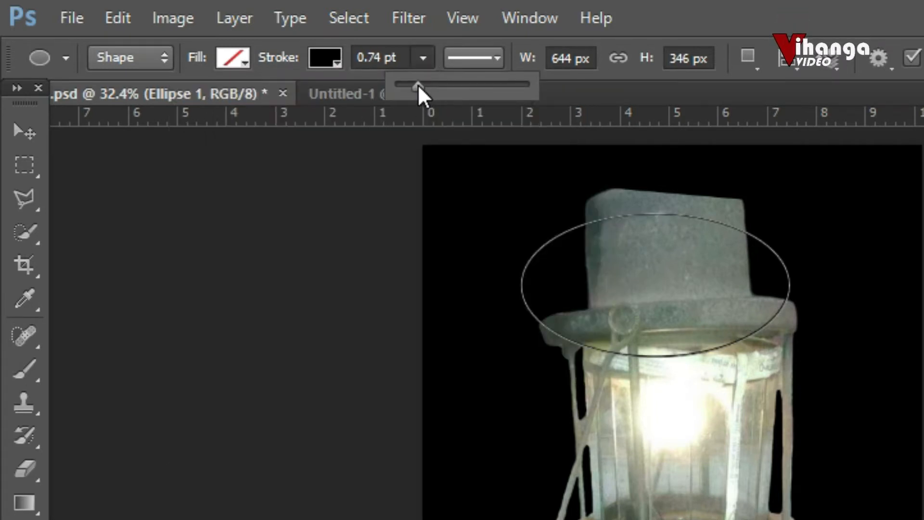
# Move the ellipse up to follow the cap's top edge and fill it with solid white.
pyautogui.click(18, 126)
pyautogui.moveTo(652, 337); pyautogui.dragTo(754, 267)
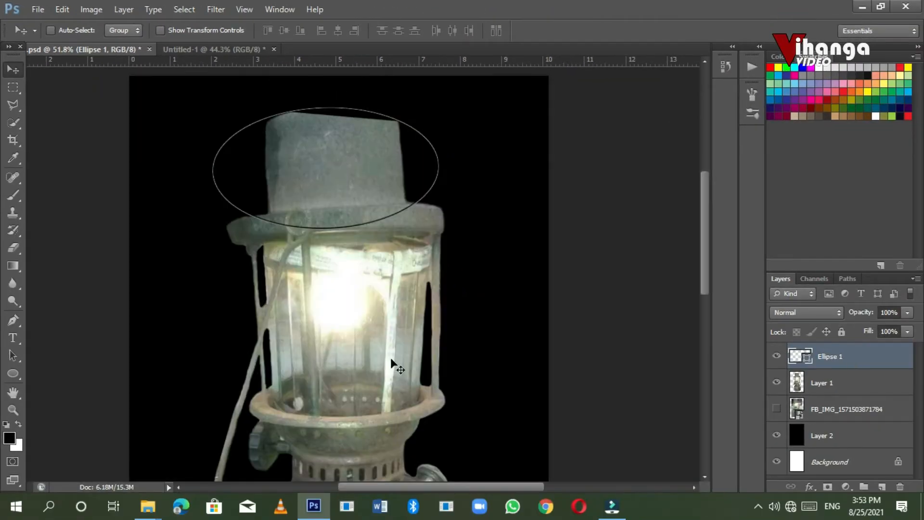
pyautogui.click(19, 375)
pyautogui.click(122, 31)
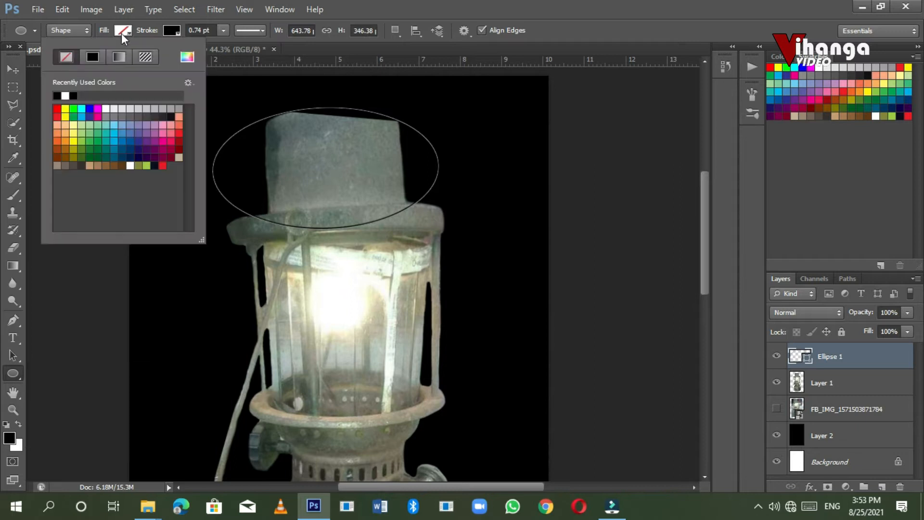
pyautogui.click(97, 61)
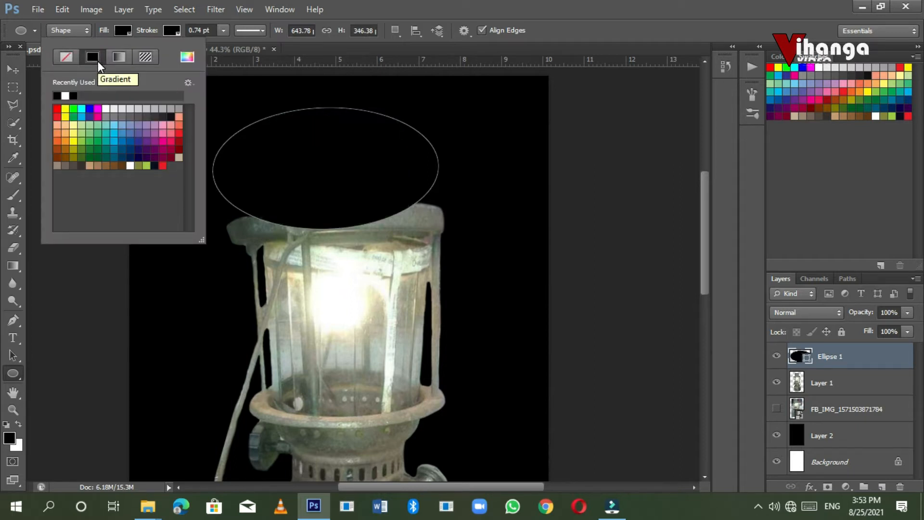
pyautogui.click(107, 108)
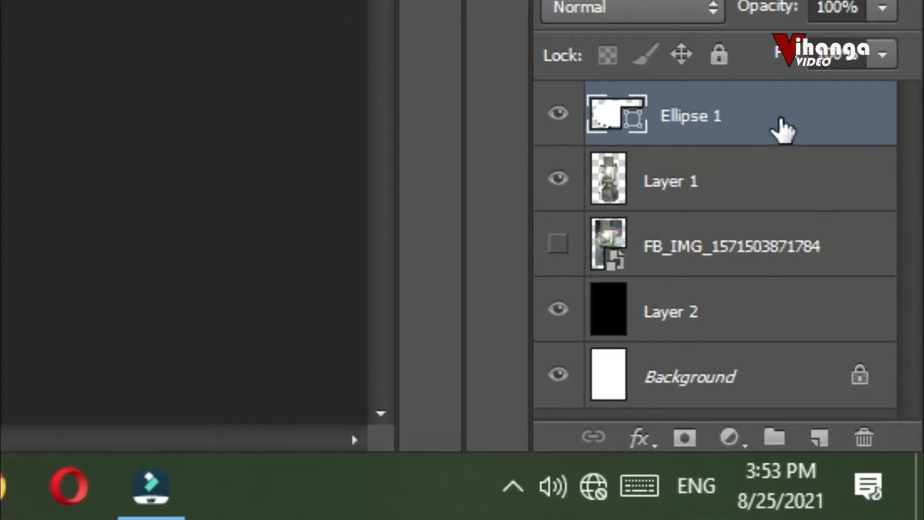
# Place the Ellipse 1 layer directly below the lantern cutout on Layer 1 and rasterize the shape.
pyautogui.moveTo(782, 130); pyautogui.dragTo(742, 211)
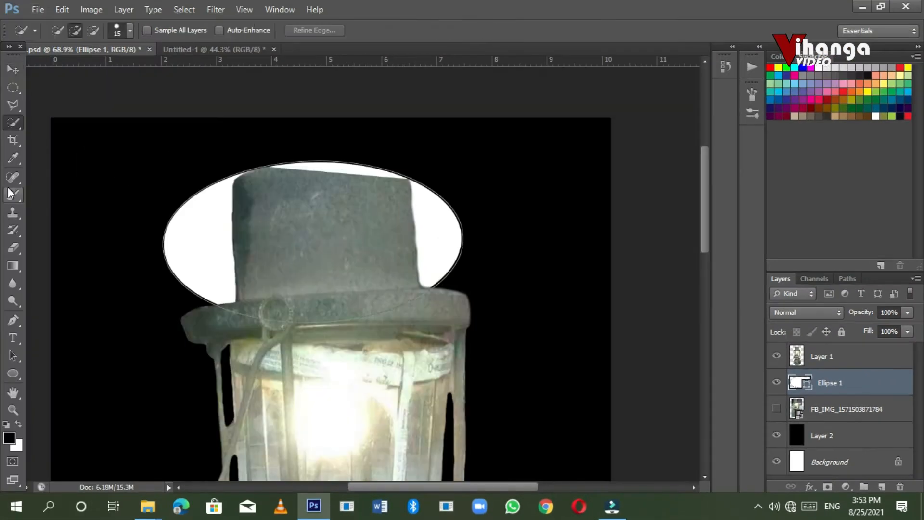
pyautogui.click(13, 194)
pyautogui.click(72, 194)
pyautogui.click(331, 181)
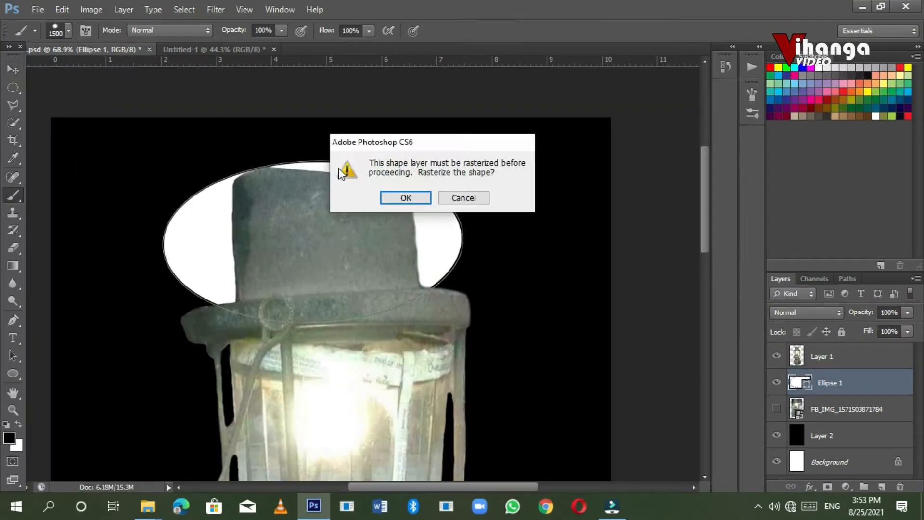
pyautogui.click(403, 198)
# Select the ellipse area with the Quick Selection tool, undoing the stray extension beyond its upper edge.
pyautogui.click(13, 122)
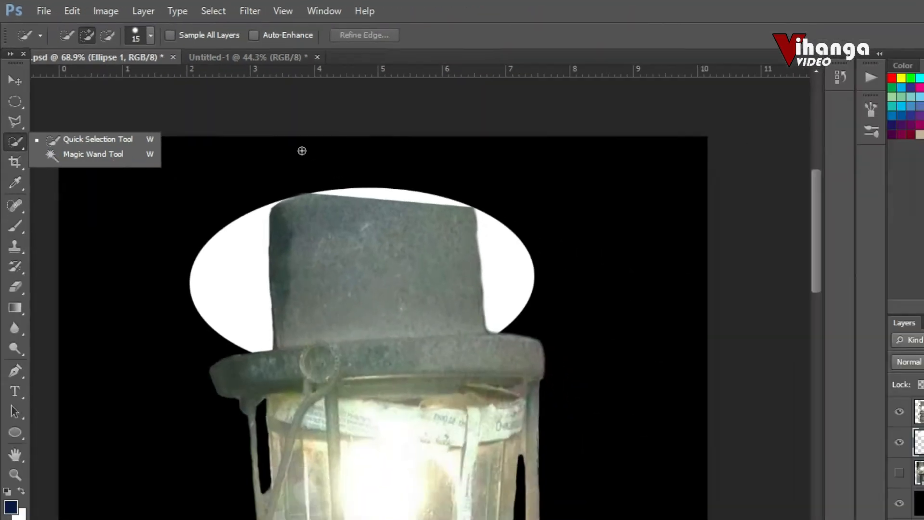
pyautogui.click(449, 215)
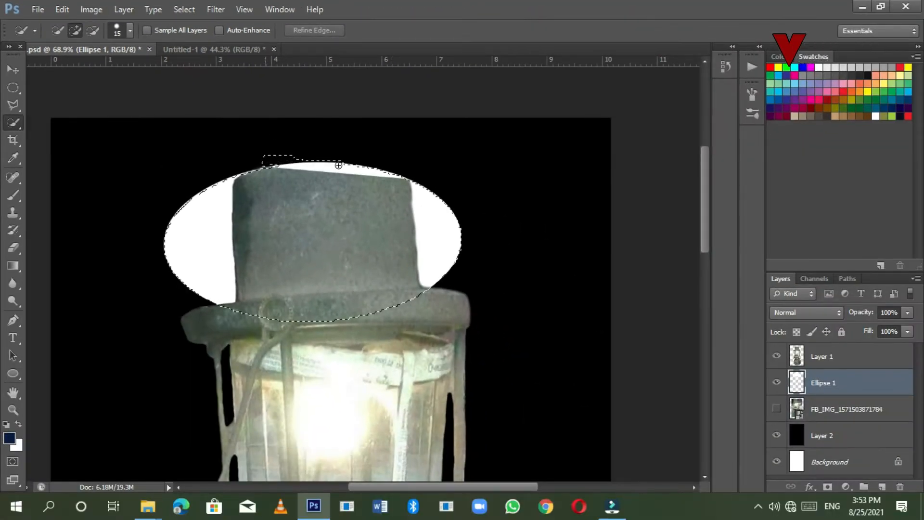
pyautogui.hotkey('ctrl', 'z')
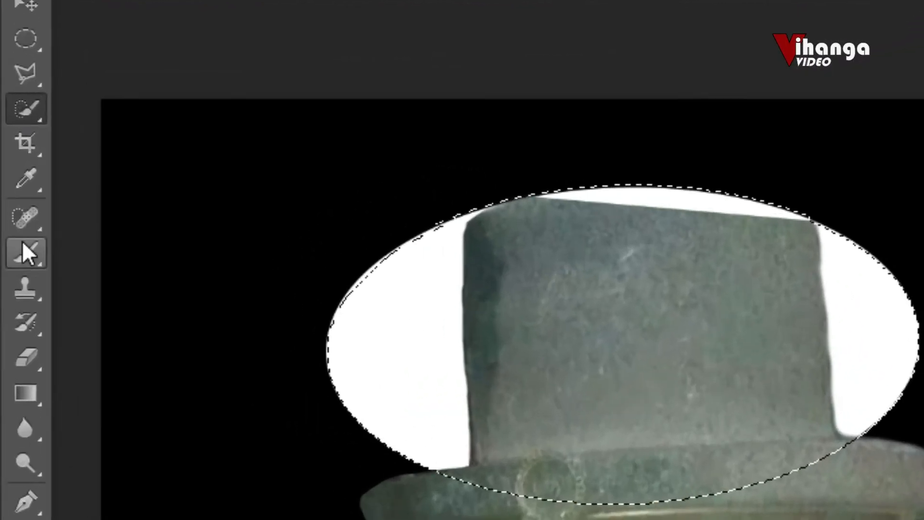
# Paint the white strip above the cap in a grey-green sampled from the metal, using a 125 px brush.
pyautogui.click(13, 195)
pyautogui.click(153, 250)
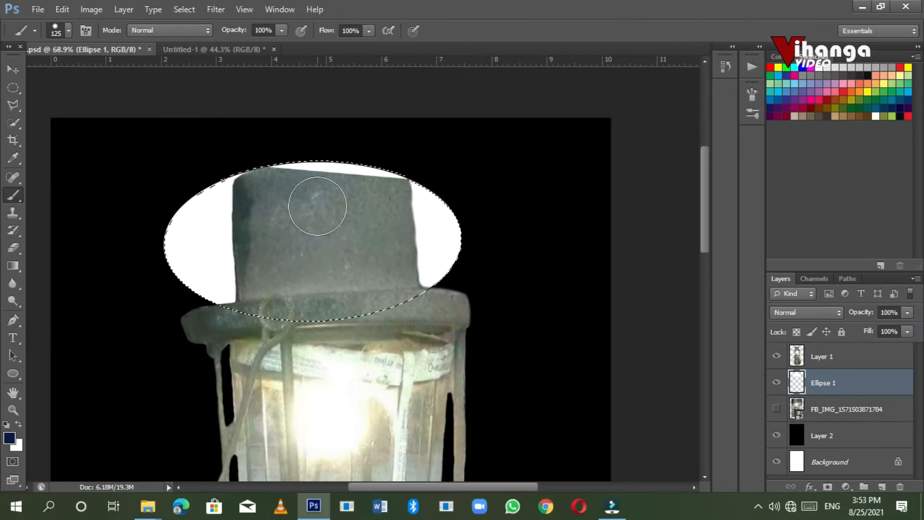
pyautogui.scroll(4, 313, 183)
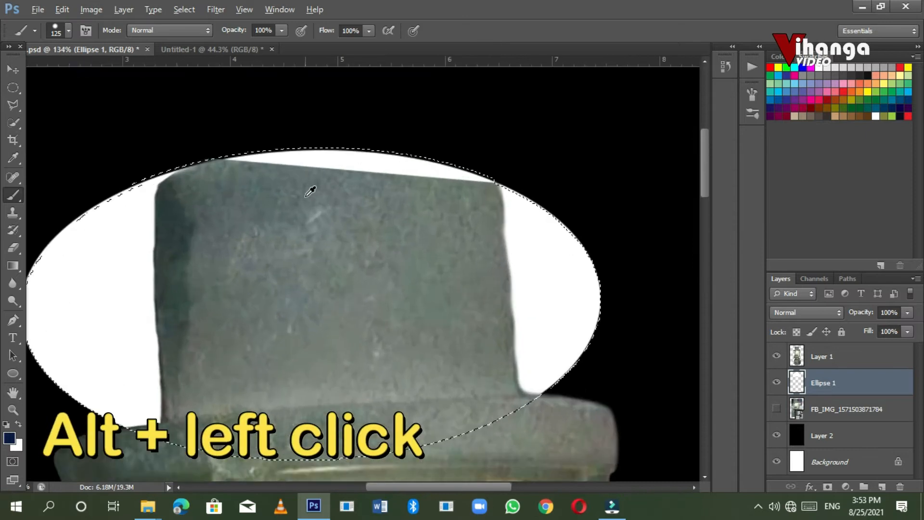
pyautogui.keyDown('alt'); pyautogui.click(290, 175); pyautogui.keyUp('alt')
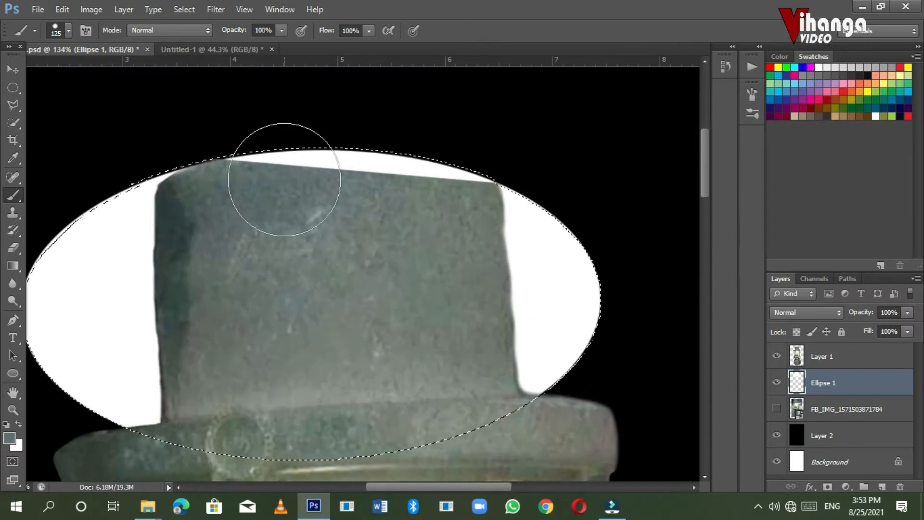
pyautogui.moveTo(307, 162); pyautogui.dragTo(274, 165)
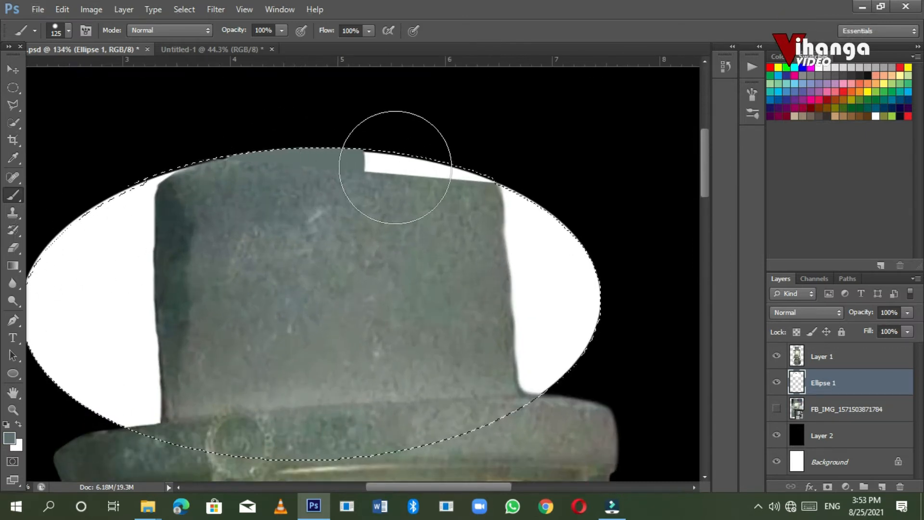
pyautogui.moveTo(391, 164)
pyautogui.mouseDown()
pyautogui.moveTo(381, 168)
pyautogui.moveTo(454, 165)
pyautogui.mouseUp()
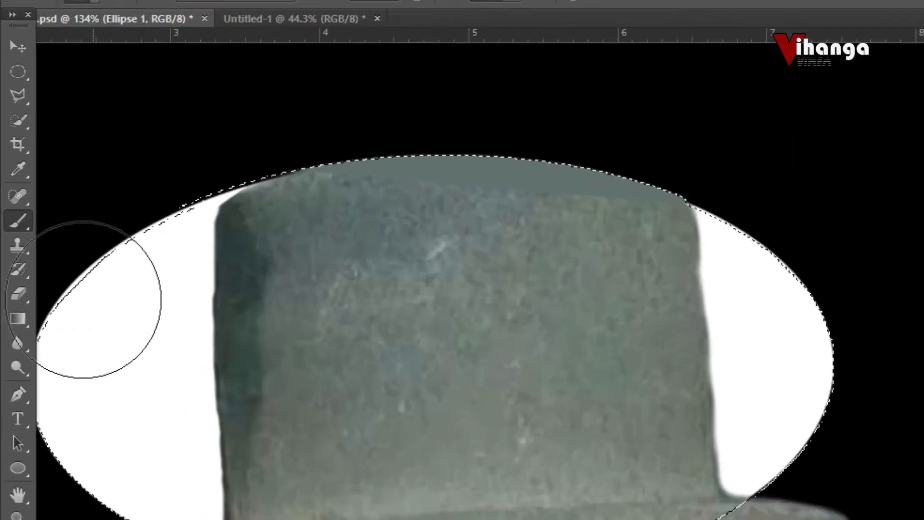
# Clone the cap's texture from Layer 1 onto the painted strip of Ellipse 1 with a 40 px Clone Stamp, and deselect.
pyautogui.click(22, 217)
pyautogui.click(93, 309)
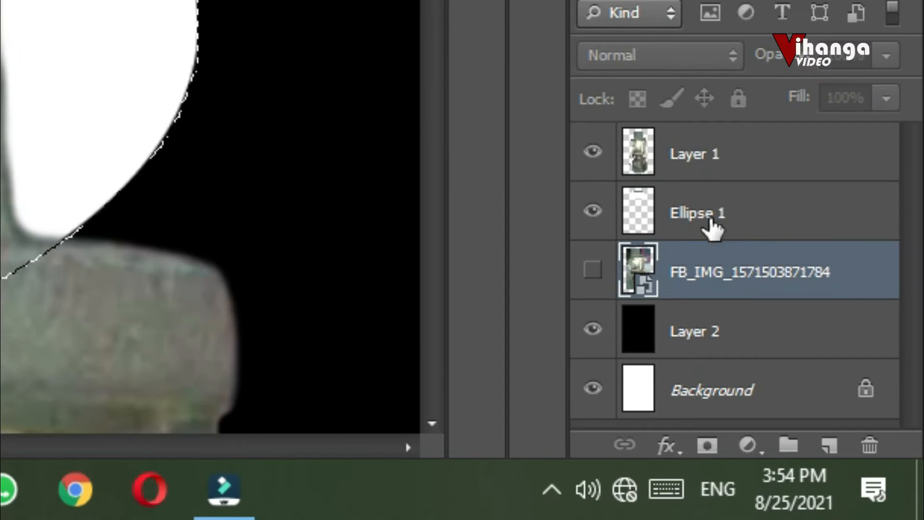
pyautogui.click(712, 227)
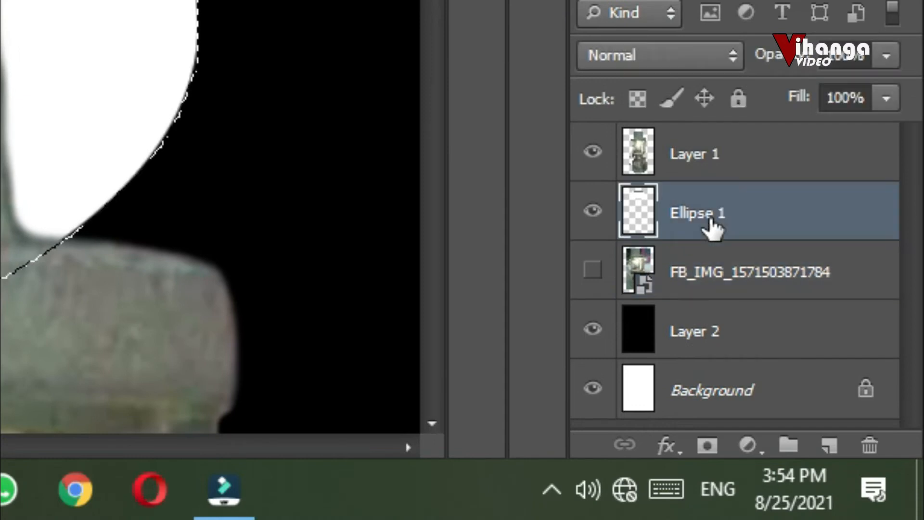
pyautogui.click(707, 170)
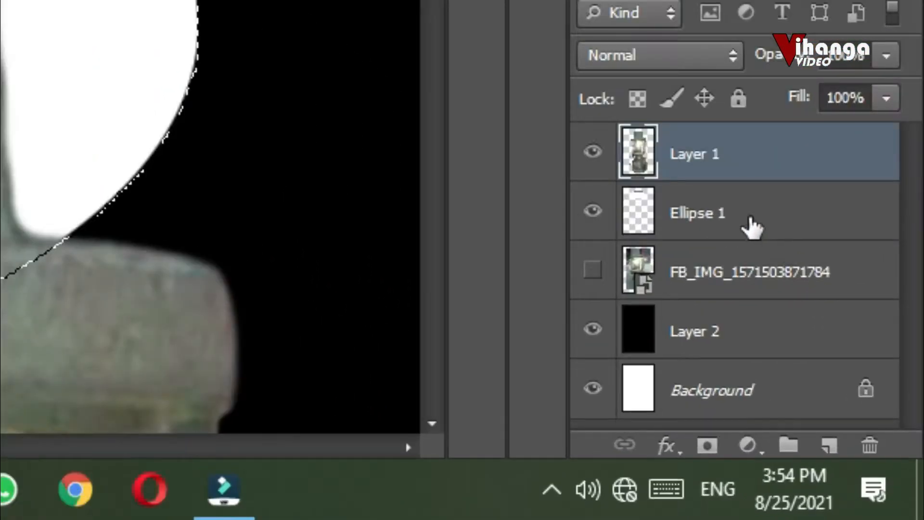
pyautogui.click(847, 388)
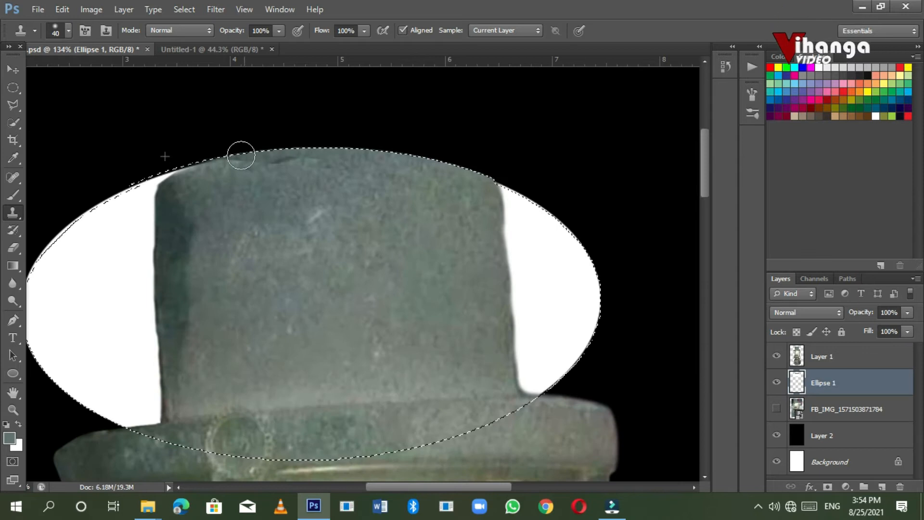
pyautogui.scroll(-8, 361, 241)
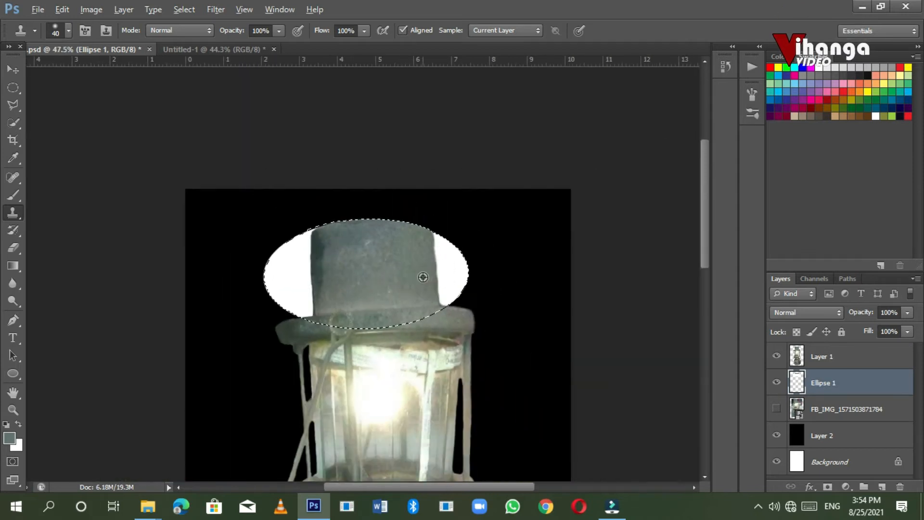
pyautogui.press('v')
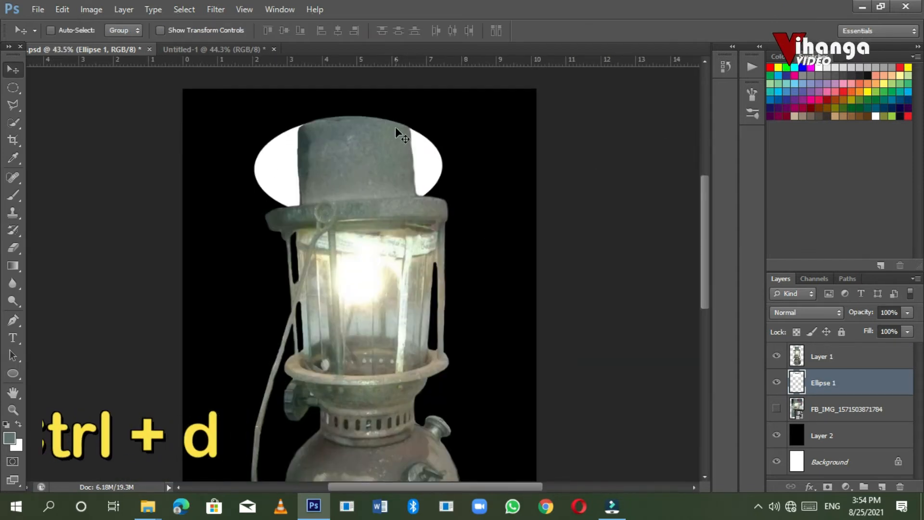
# Erase the leftover white ellipse areas on both sides of the cap with a 90 px eraser.
pyautogui.scroll(4, 310, 124)
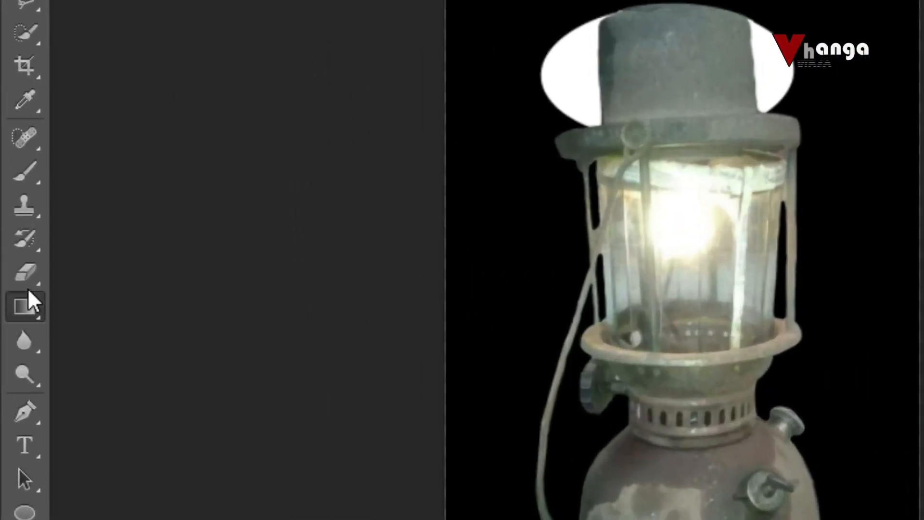
pyautogui.rightClick(28, 288)
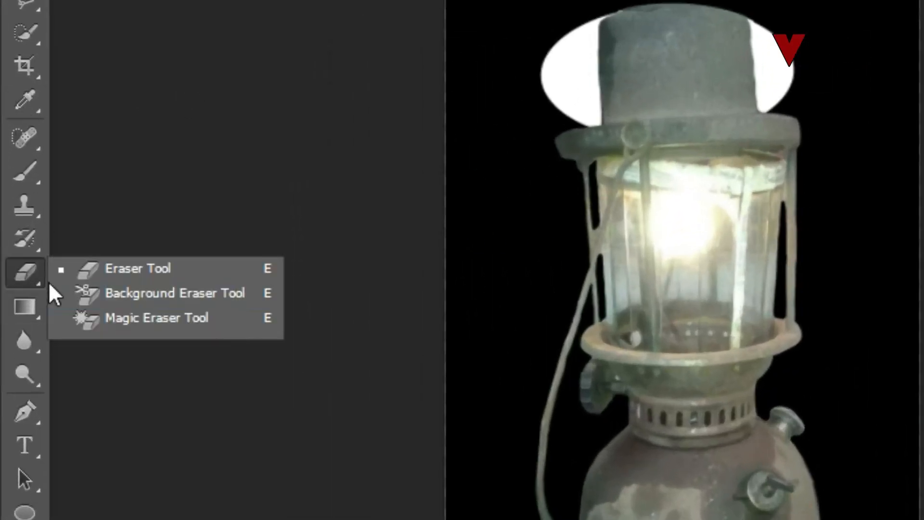
pyautogui.click(87, 275)
pyautogui.scroll(3, 397, 139)
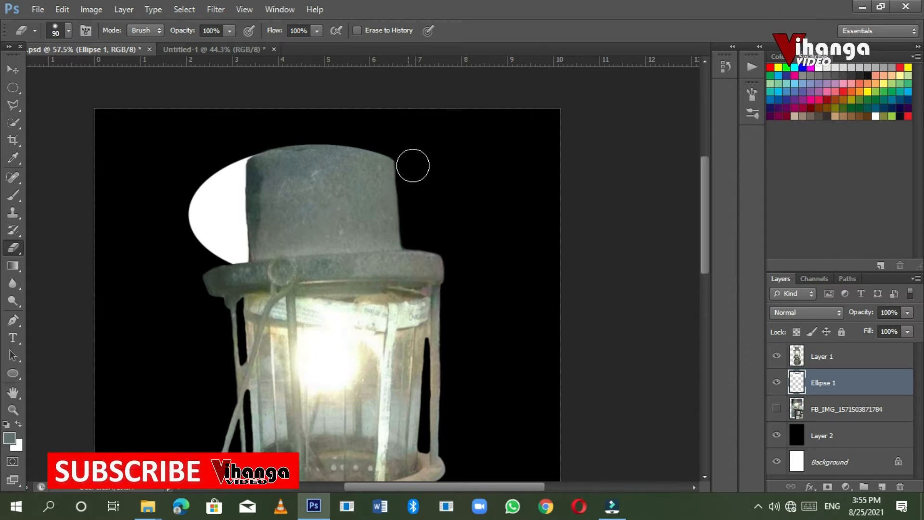
pyautogui.moveTo(226, 255)
pyautogui.mouseDown()
pyautogui.moveTo(193, 230)
pyautogui.moveTo(204, 218)
pyautogui.moveTo(214, 225)
pyautogui.moveTo(217, 179)
pyautogui.moveTo(195, 204)
pyautogui.moveTo(213, 224)
pyautogui.moveTo(242, 222)
pyautogui.mouseUp()
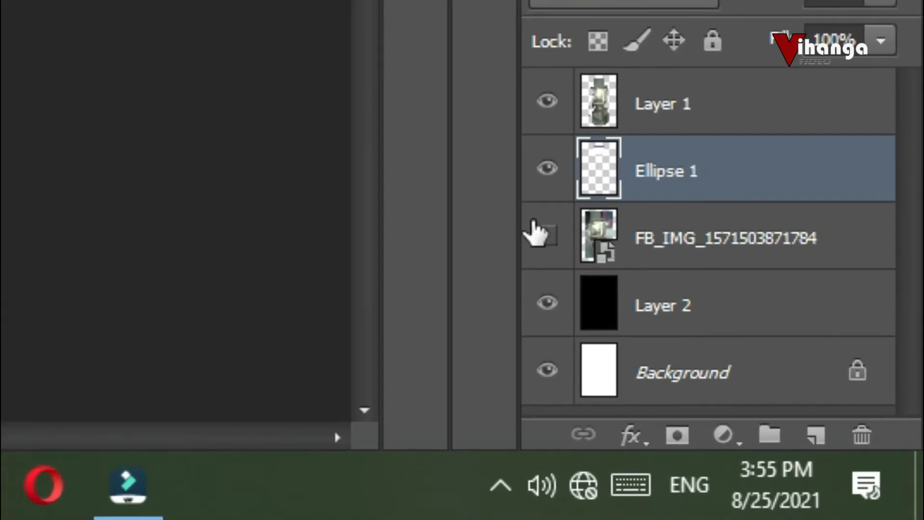
# Group Layer 1 and Ellipse 1 together.
pyautogui.keyDown('shift'); pyautogui.click(661, 102); pyautogui.keyUp('shift')
pyautogui.hotkey('ctrl', 'g')
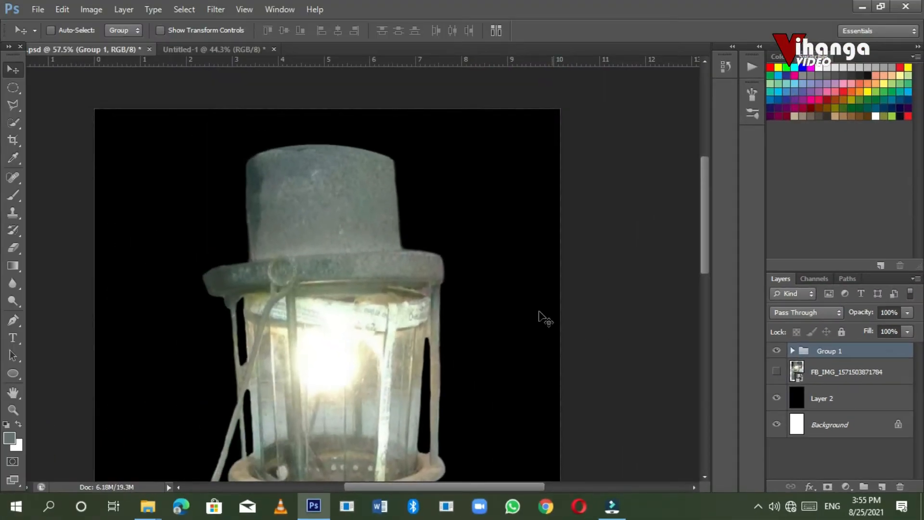
pyautogui.scroll(-4, 544, 318)
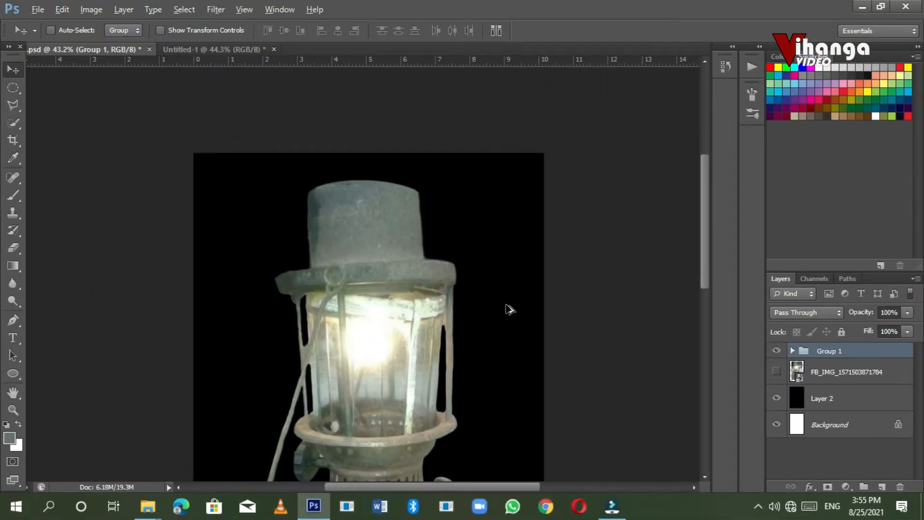
pyautogui.scroll(5, 351, 429)
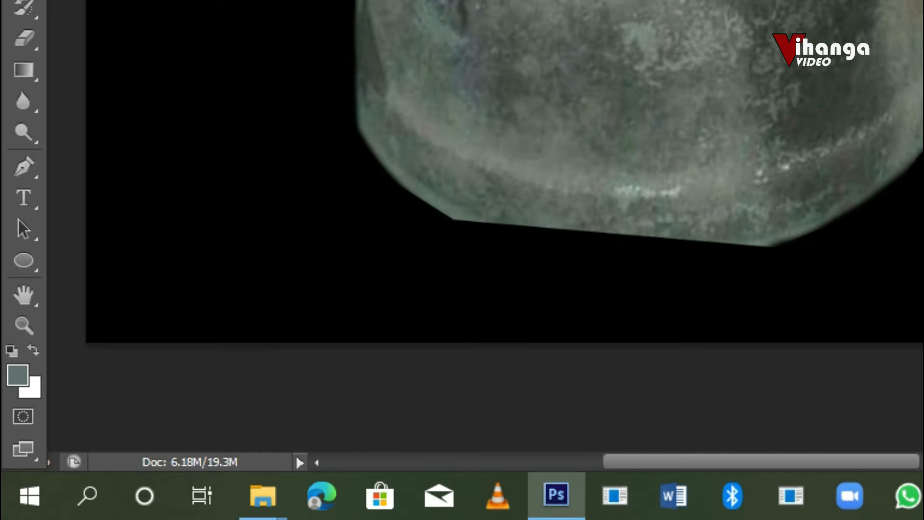
# Draw a grey-green ellipse across the lantern's base with the Ellipse tool and shift it to match the base's outline.
pyautogui.rightClick(29, 259)
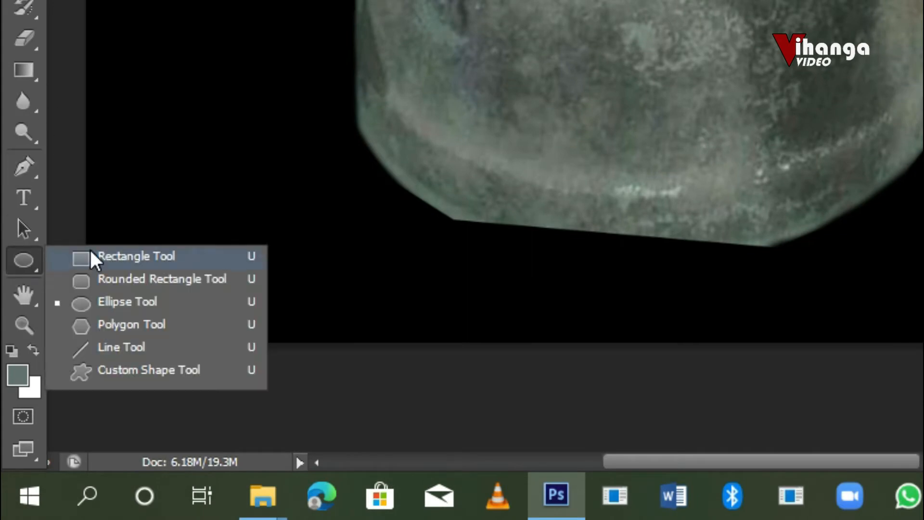
pyautogui.click(93, 305)
pyautogui.moveTo(422, 21); pyautogui.dragTo(713, 166)
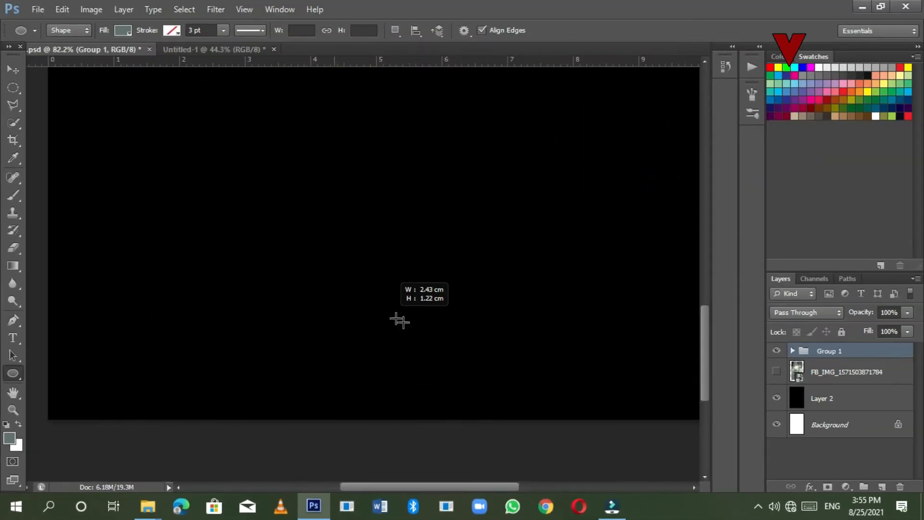
pyautogui.moveTo(399, 321); pyautogui.dragTo(569, 384)
pyautogui.click(7, 72)
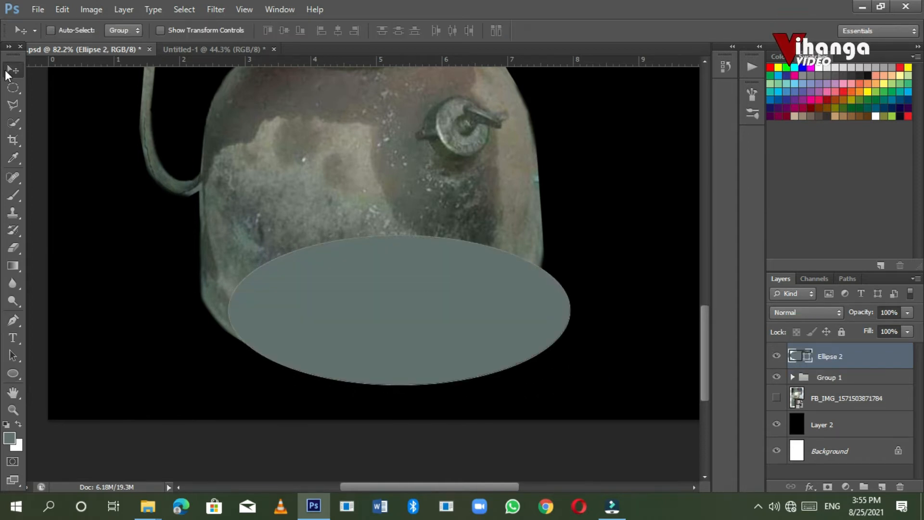
pyautogui.moveTo(447, 304); pyautogui.dragTo(414, 282)
# Place the Ellipse 2 layer below Ellipse 1 inside Group 1 and align the ellipse with the lantern's bottom edge.
pyautogui.moveTo(852, 357); pyautogui.dragTo(851, 374)
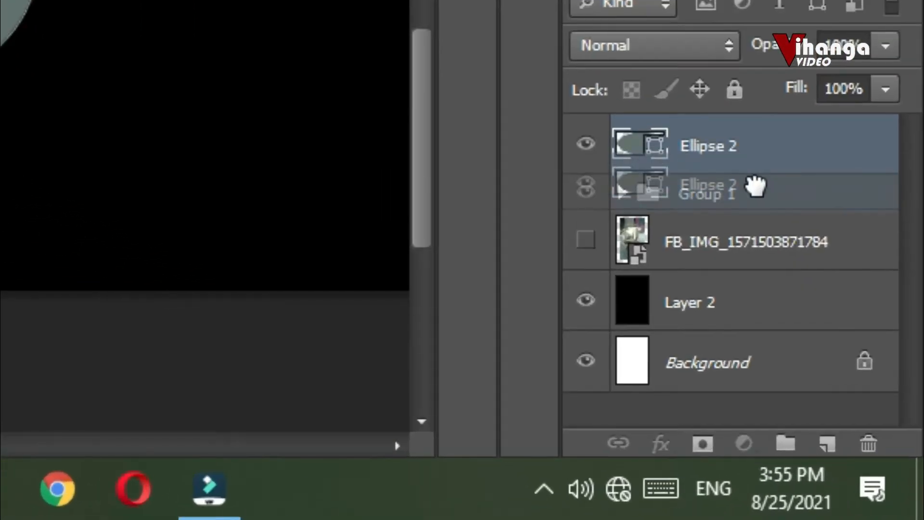
pyautogui.moveTo(756, 187); pyautogui.dragTo(776, 321)
pyautogui.click(622, 193)
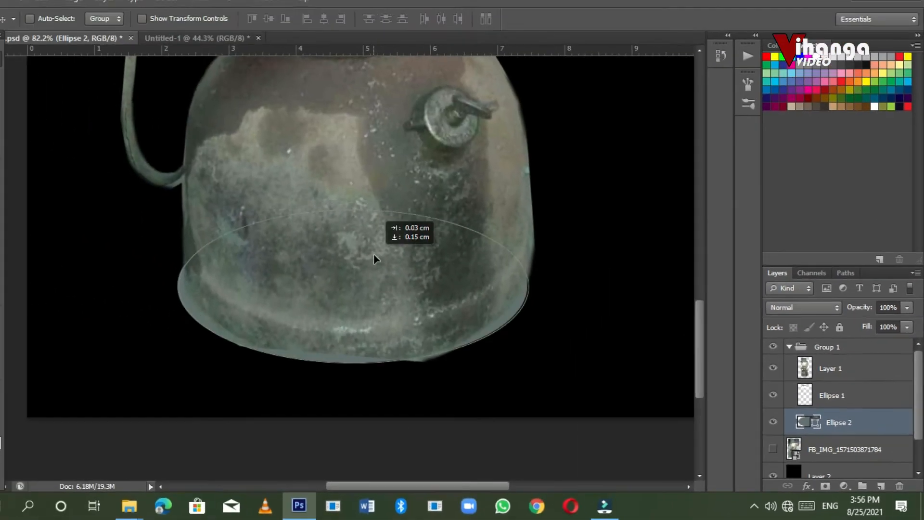
pyautogui.moveTo(373, 255)
pyautogui.mouseDown()
pyautogui.moveTo(376, 267)
pyautogui.moveTo(378, 247)
pyautogui.moveTo(391, 255)
pyautogui.mouseUp()
# Widen and heighten Ellipse 2 with Free Transform so its lower curve rounds out the lantern's cut-off base.
pyautogui.hotkey('ctrl', 't')
pyautogui.moveTo(361, 282); pyautogui.dragTo(338, 283)
pyautogui.moveTo(372, 217); pyautogui.dragTo(381, 128)
pyautogui.moveTo(522, 247); pyautogui.dragTo(545, 246)
pyautogui.moveTo(363, 366); pyautogui.dragTo(363, 393)
pyautogui.moveTo(398, 322); pyautogui.dragTo(404, 299)
pyautogui.press('Return')
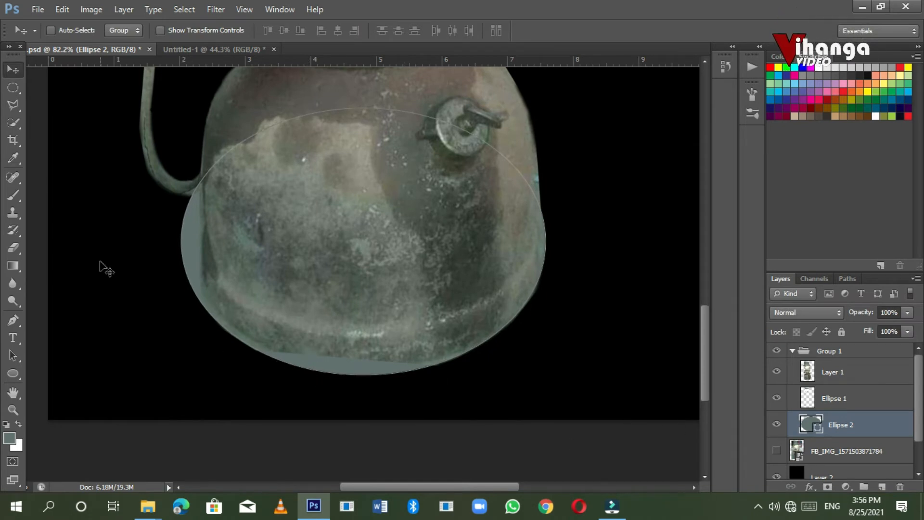
# Rasterize the Ellipse 2 shape layer by applying the Brush tool to it.
pyautogui.click(14, 195)
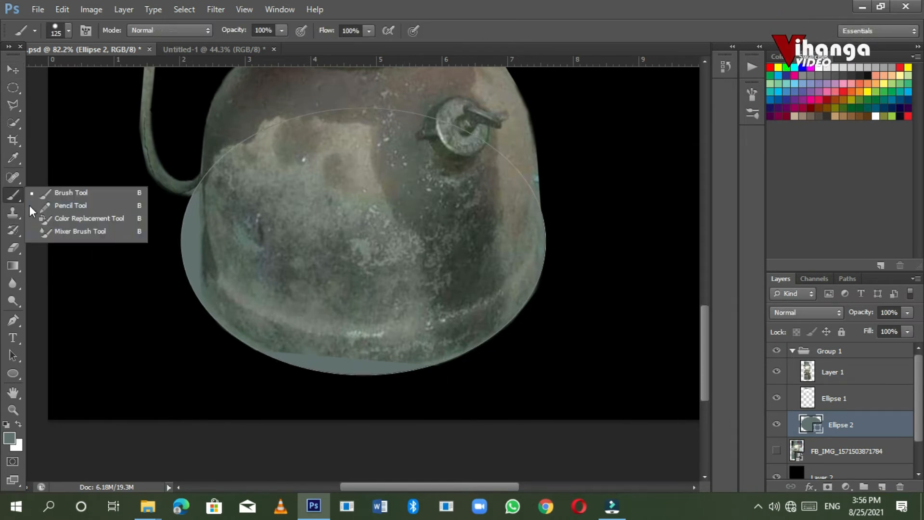
pyautogui.click(78, 194)
pyautogui.click(318, 361)
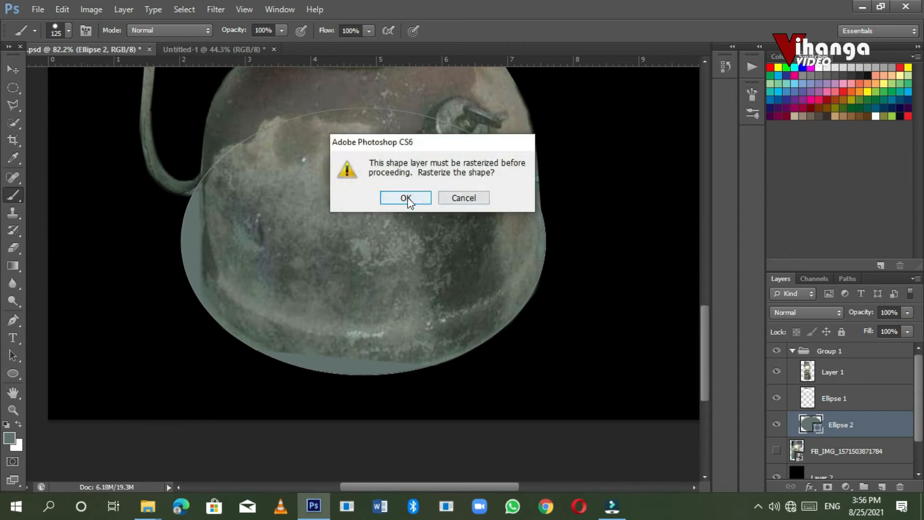
pyautogui.click(406, 198)
# Select the whole ellipse on the Ellipse 2 layer with the Quick Selection tool.
pyautogui.rightClick(11, 86)
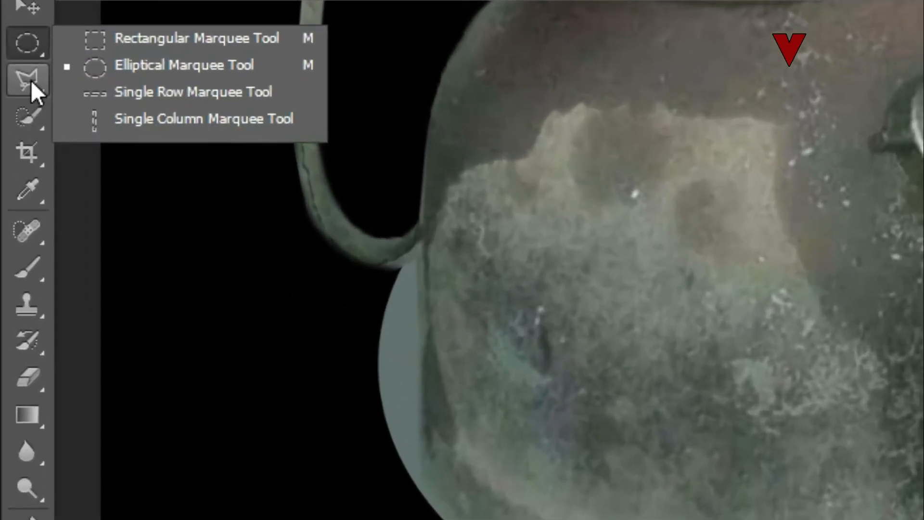
pyautogui.rightClick(28, 117)
pyautogui.click(126, 114)
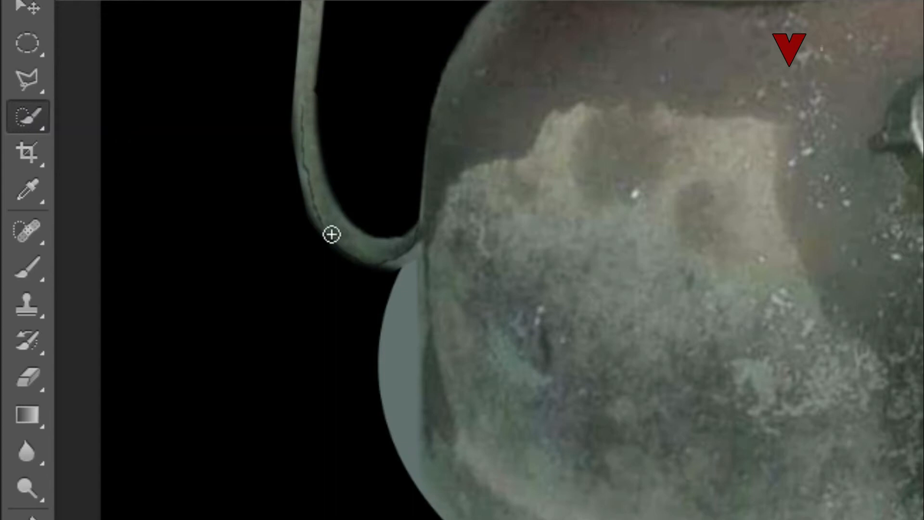
pyautogui.moveTo(316, 401); pyautogui.dragTo(444, 409)
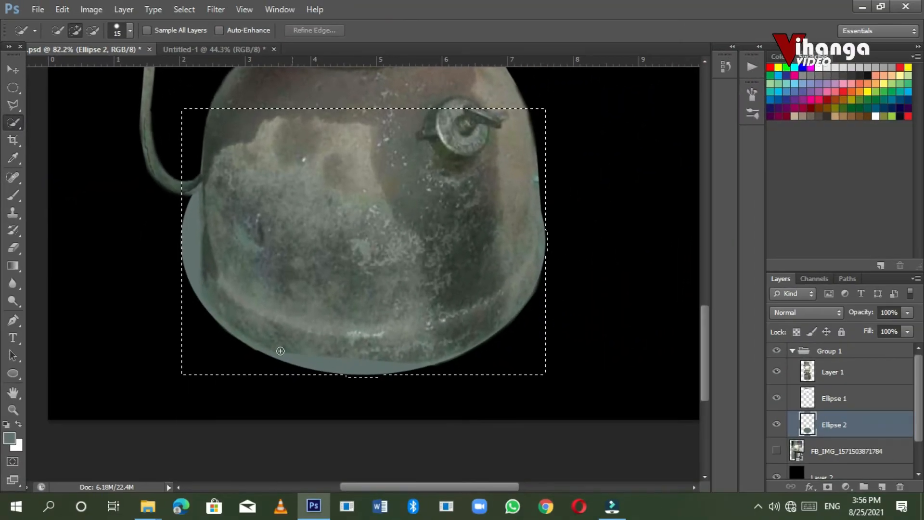
pyautogui.press('v')
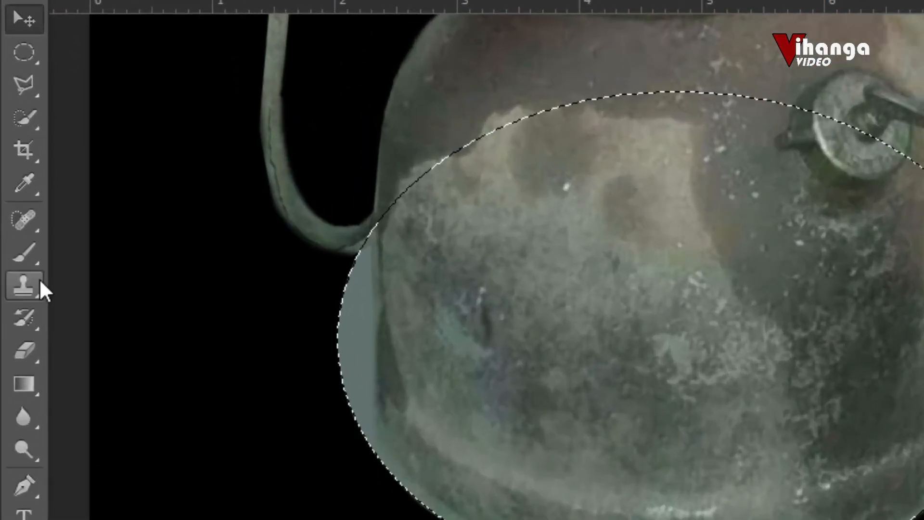
# Clone the base's metal texture from Layer 1 onto the exposed lower strip of Ellipse 2 with a 40 px Clone Stamp, and deselect.
pyautogui.rightClick(38, 287)
pyautogui.click(77, 286)
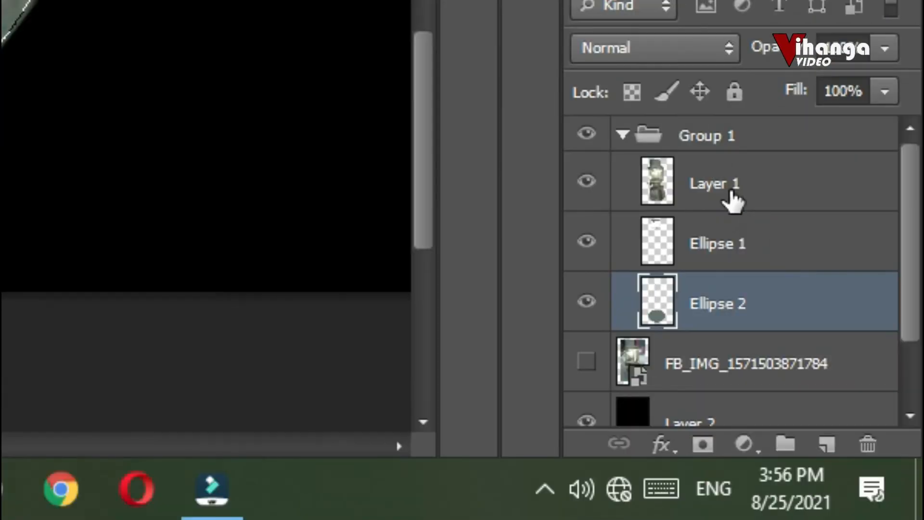
pyautogui.click(923, 279)
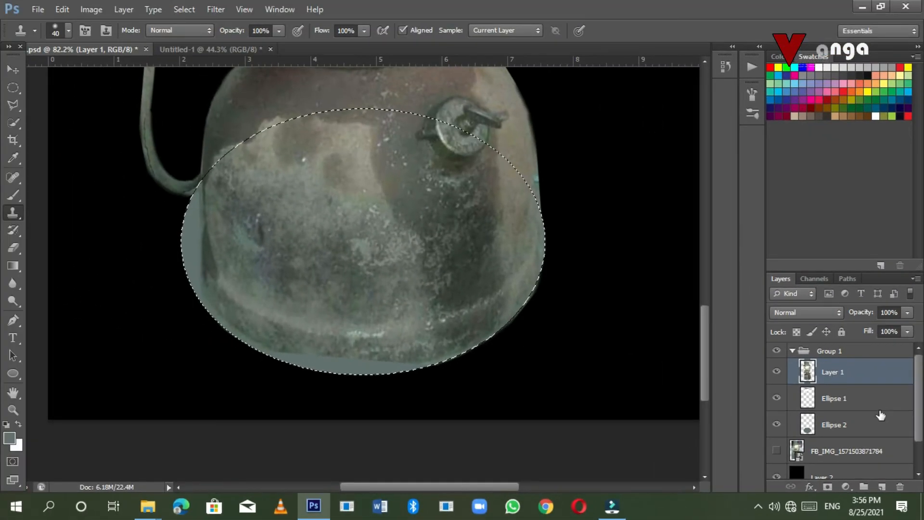
pyautogui.click(851, 405)
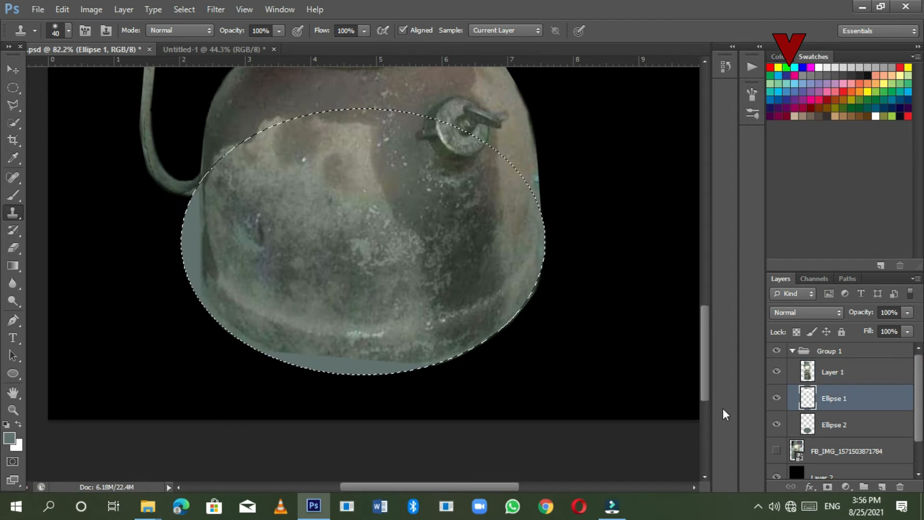
pyautogui.click(868, 428)
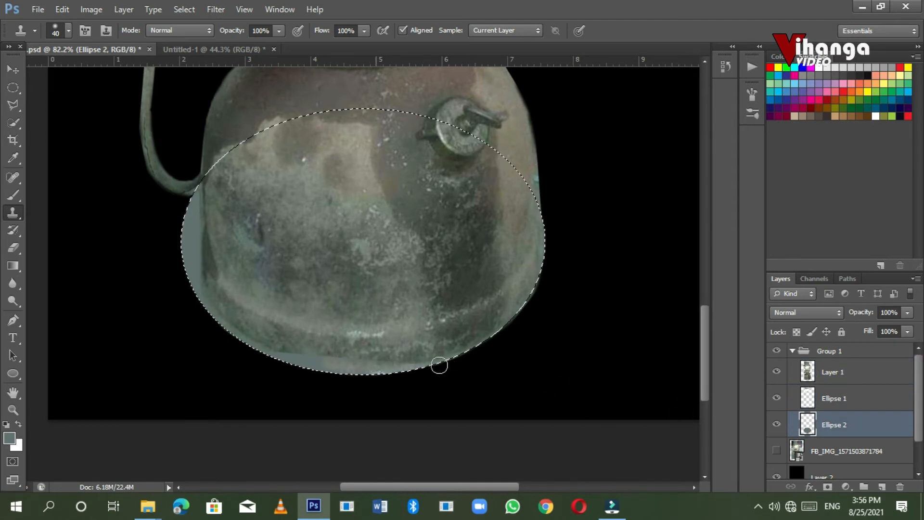
pyautogui.click(859, 372)
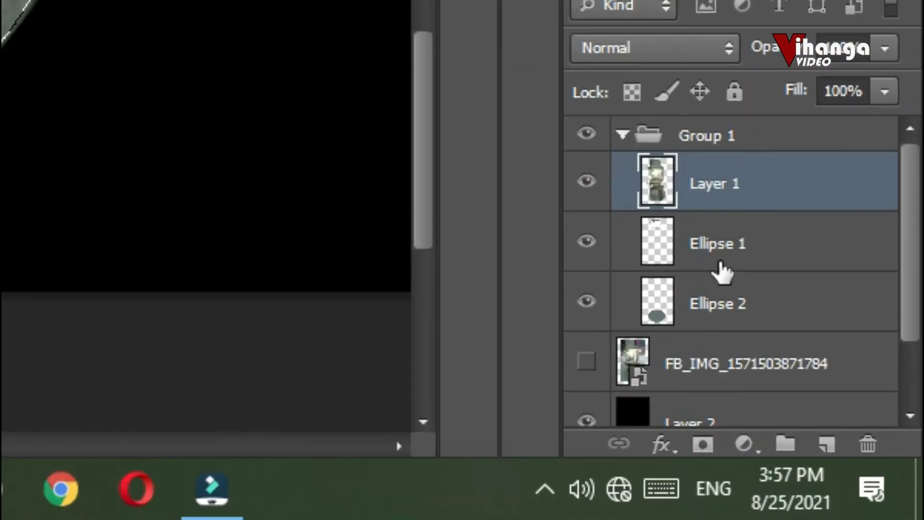
pyautogui.click(719, 306)
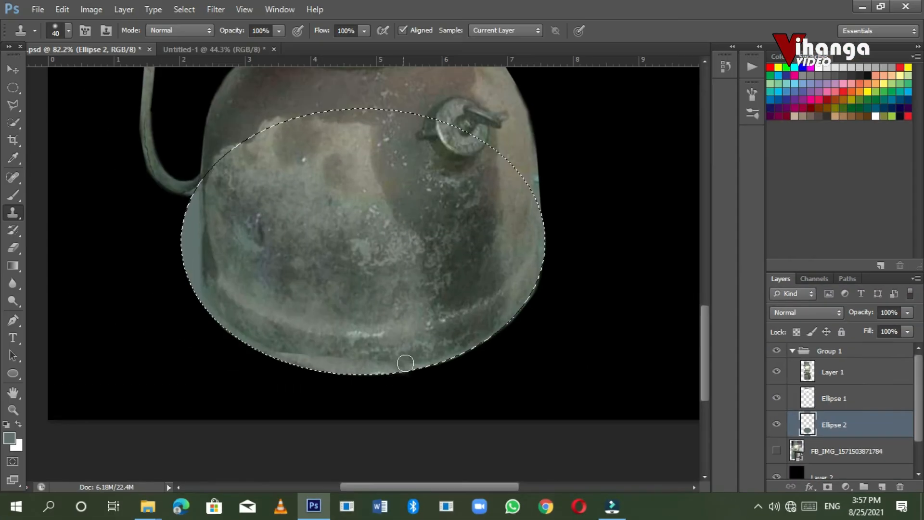
pyautogui.scroll(-3, 366, 367)
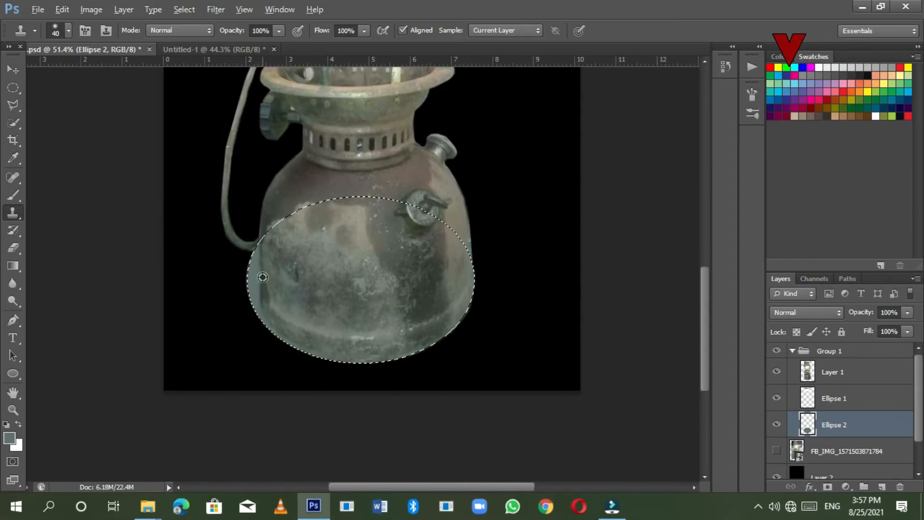
pyautogui.click(20, 71)
pyautogui.hotkey('ctrl', 'd')
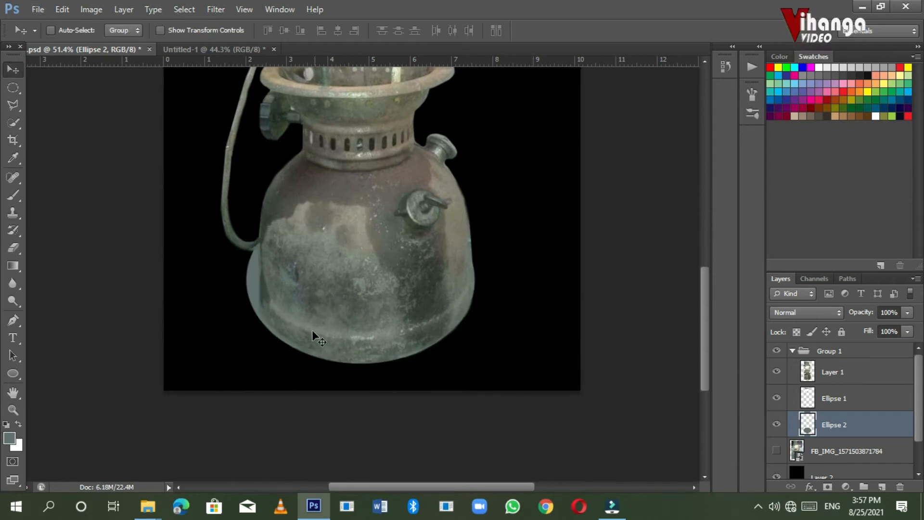
# Erase the parts of Ellipse 2 that protrude beyond the sides of the lantern's base with a 90 px eraser.
pyautogui.scroll(-4, 264, 342)
pyautogui.scroll(3, 399, 337)
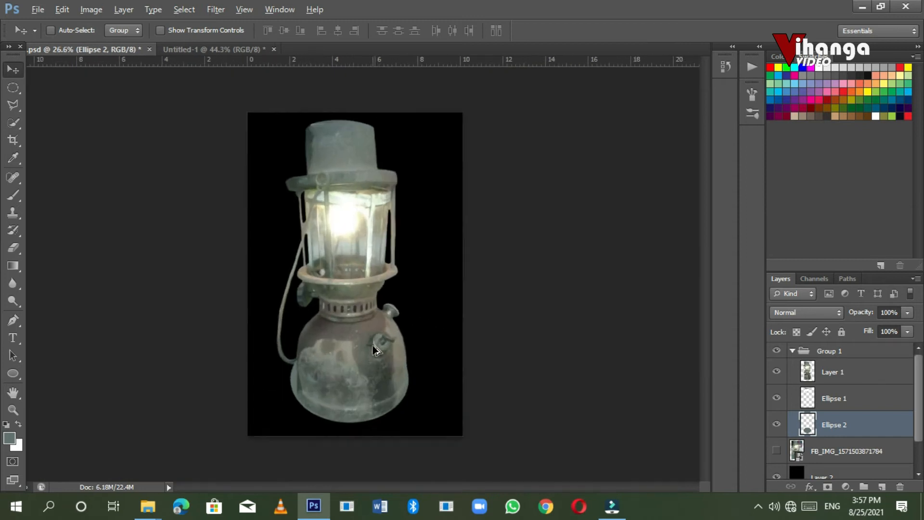
pyautogui.scroll(4, 343, 373)
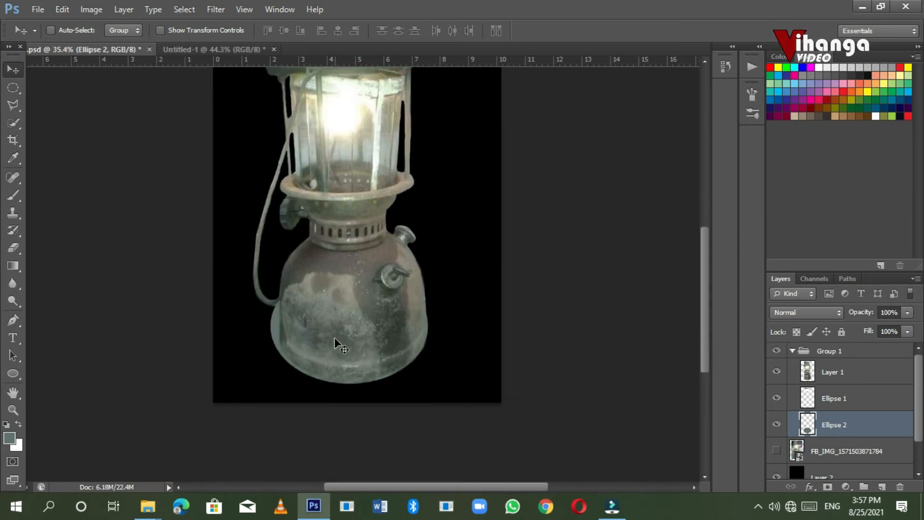
pyautogui.scroll(1, 334, 345)
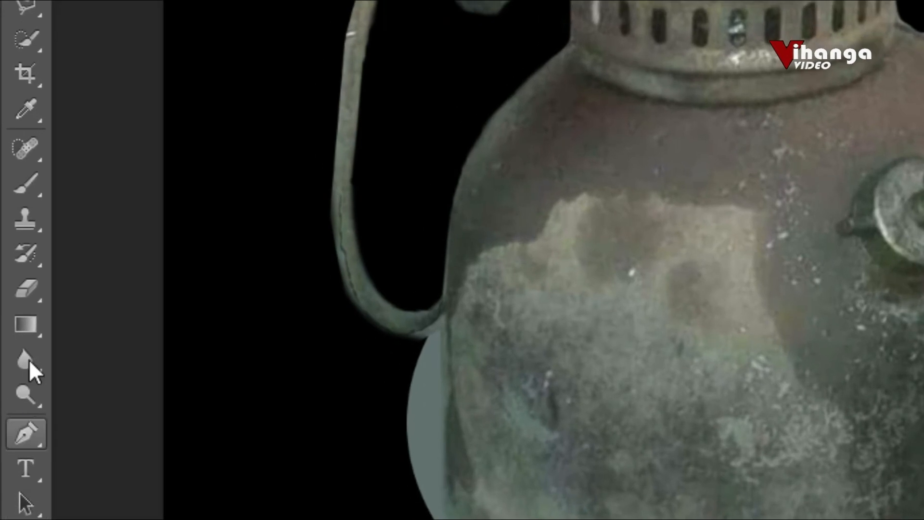
pyautogui.click(24, 217)
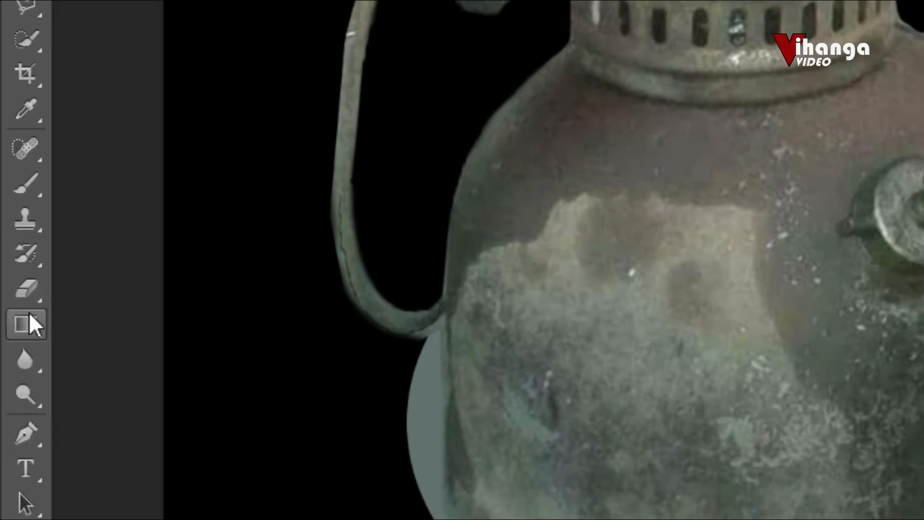
pyautogui.moveTo(25, 288); pyautogui.dragTo(78, 309)
pyautogui.click(144, 284)
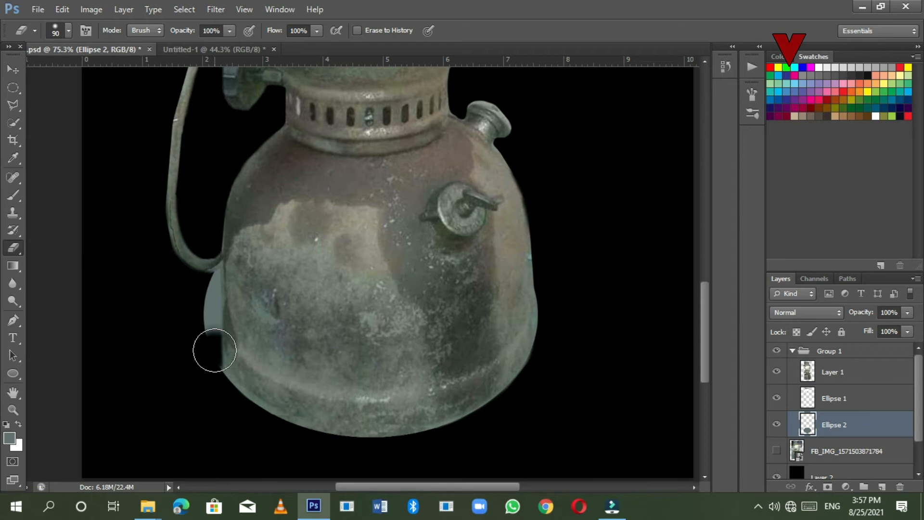
pyautogui.moveTo(215, 350); pyautogui.dragTo(217, 307)
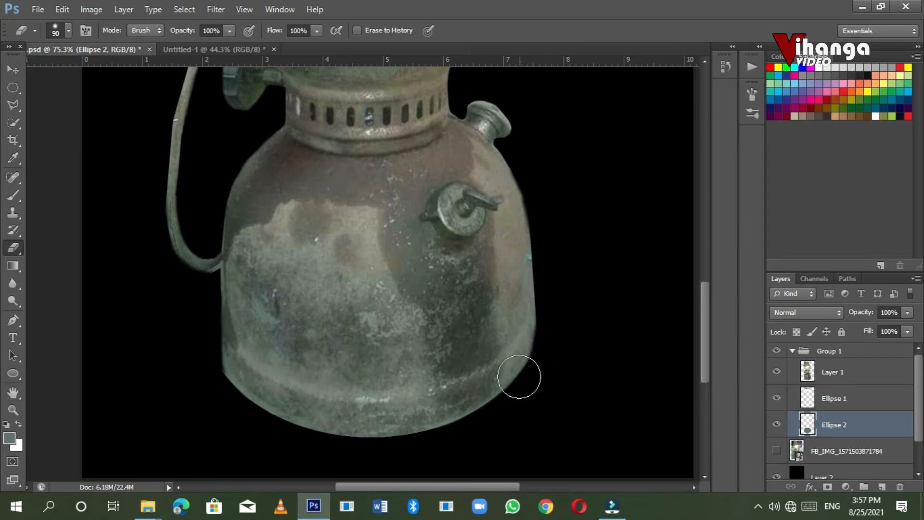
# Collapse Group 1 and rotate the whole group slightly clockwise with Free Transform to straighten the lantern.
pyautogui.scroll(-6, 519, 377)
pyautogui.scroll(1, 440, 283)
pyautogui.click(14, 70)
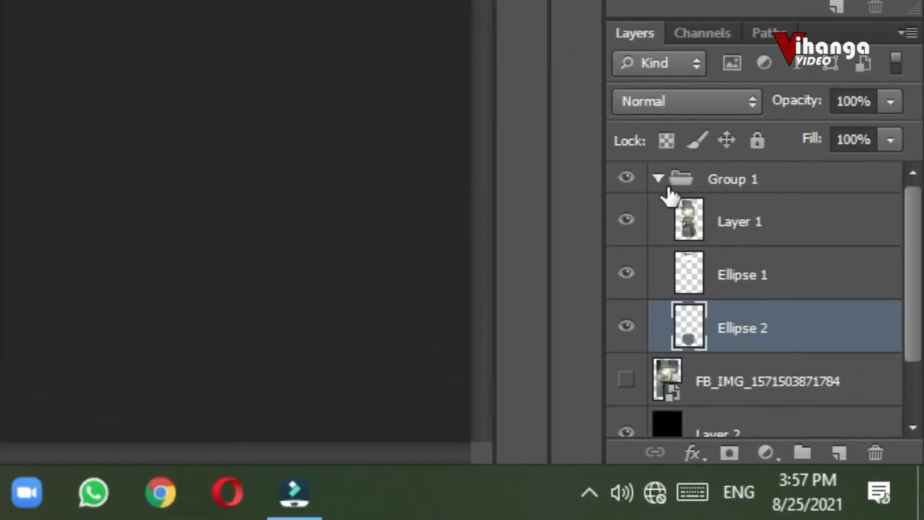
pyautogui.click(658, 179)
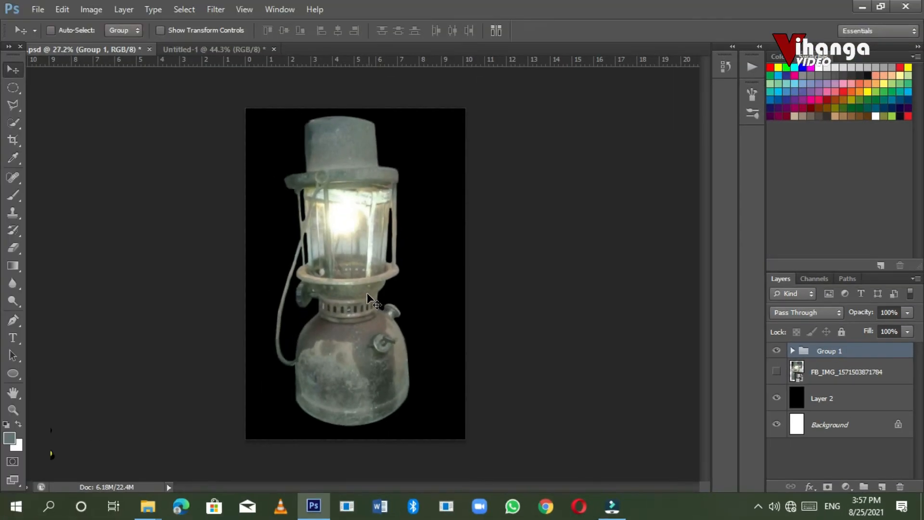
pyautogui.hotkey('ctrl', 't')
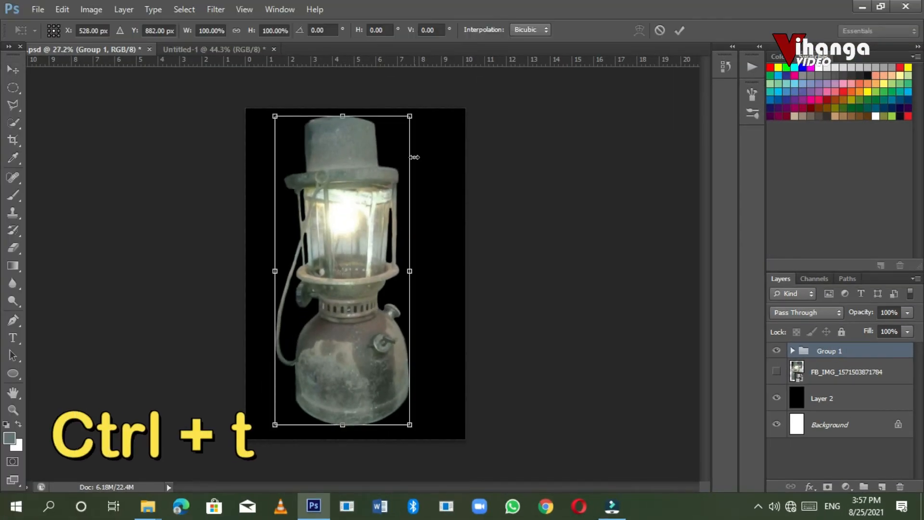
pyautogui.moveTo(440, 139); pyautogui.dragTo(442, 141)
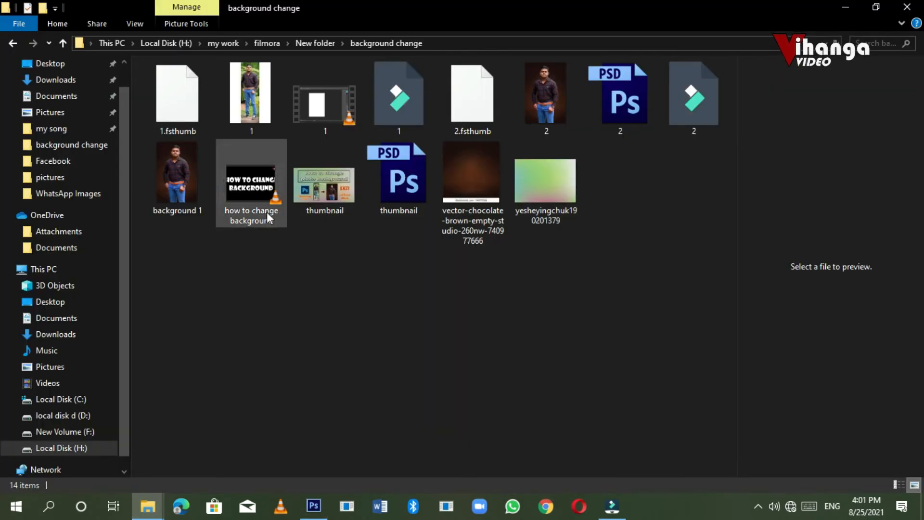
# Place the vector-chocolate-brown-empty-studio image from the background change folder into the lantern document and move its layer below Group 1.
pyautogui.click(490, 205)
pyautogui.moveTo(482, 213); pyautogui.dragTo(368, 314)
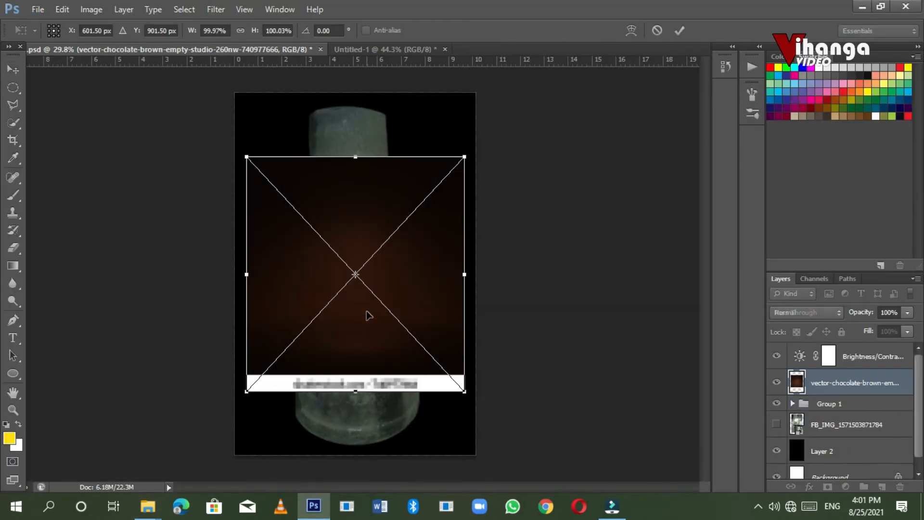
pyautogui.moveTo(407, 279); pyautogui.dragTo(401, 230)
pyautogui.press('Return')
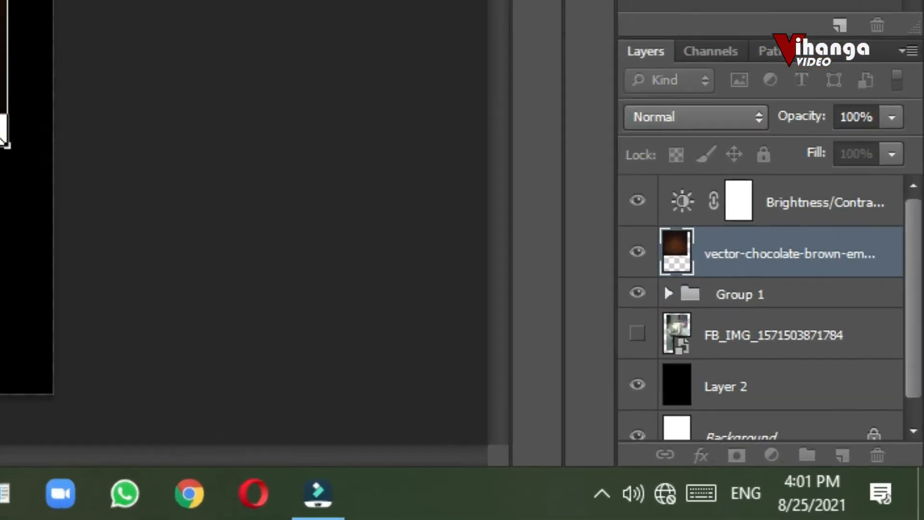
pyautogui.moveTo(870, 350); pyautogui.dragTo(828, 371)
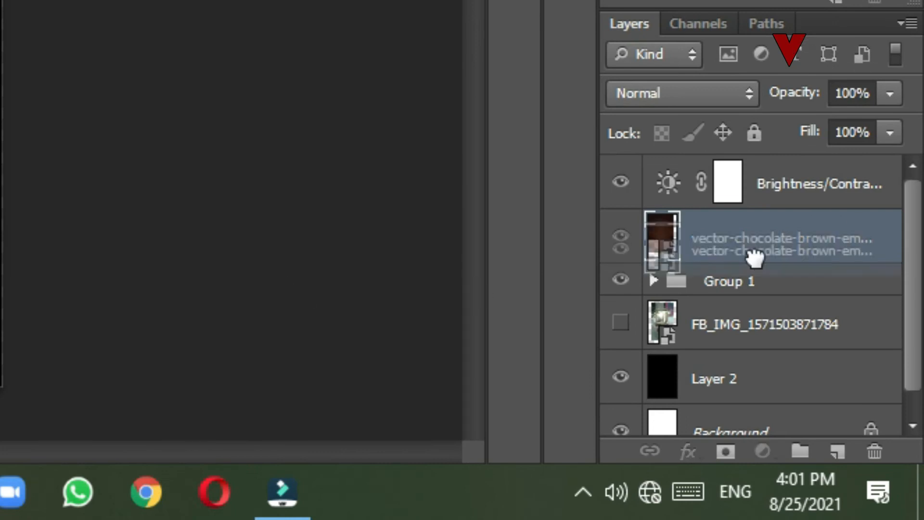
pyautogui.moveTo(754, 258); pyautogui.dragTo(755, 299)
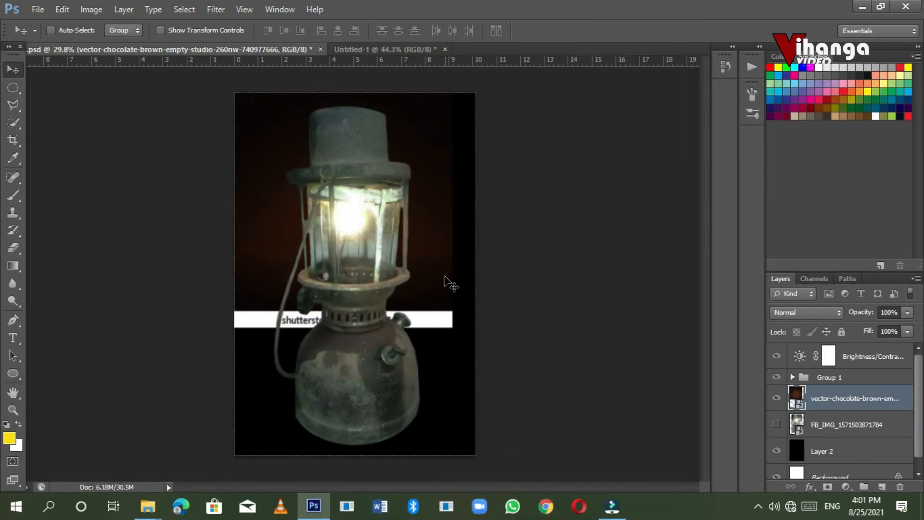
# Stretch the chocolate-brown studio layer with Free Transform to 110.80% width and 168.38% height so it fills the canvas and its watermark strip falls outside.
pyautogui.hotkey('ctrl', 't')
pyautogui.moveTo(453, 210); pyautogui.dragTo(474, 214)
pyautogui.moveTo(359, 329); pyautogui.dragTo(359, 485)
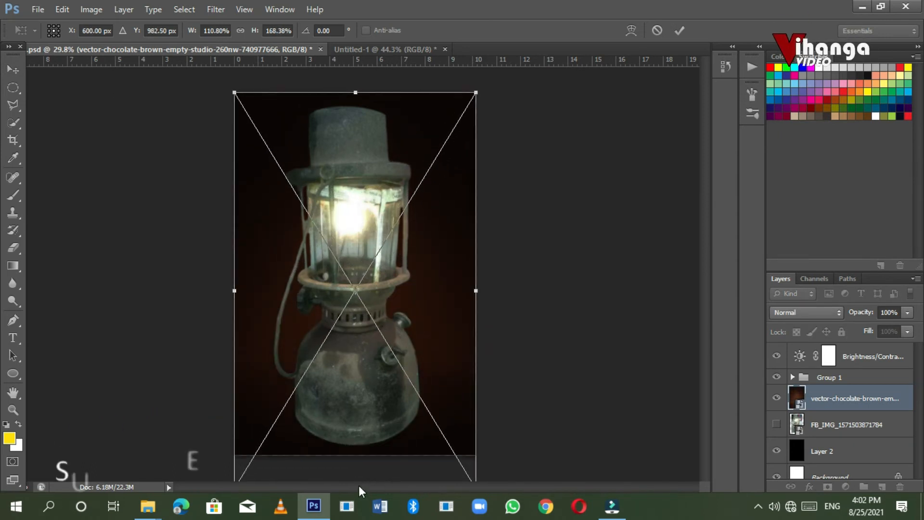
pyautogui.press('Return')
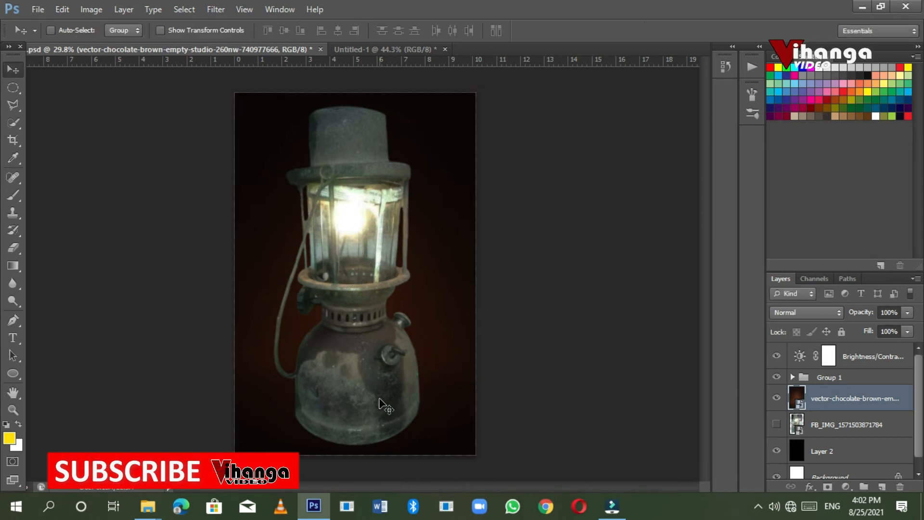
# Add a Levels adjustment layer directly above Group 1 and slightly adjust its input levels.
pyautogui.click(840, 377)
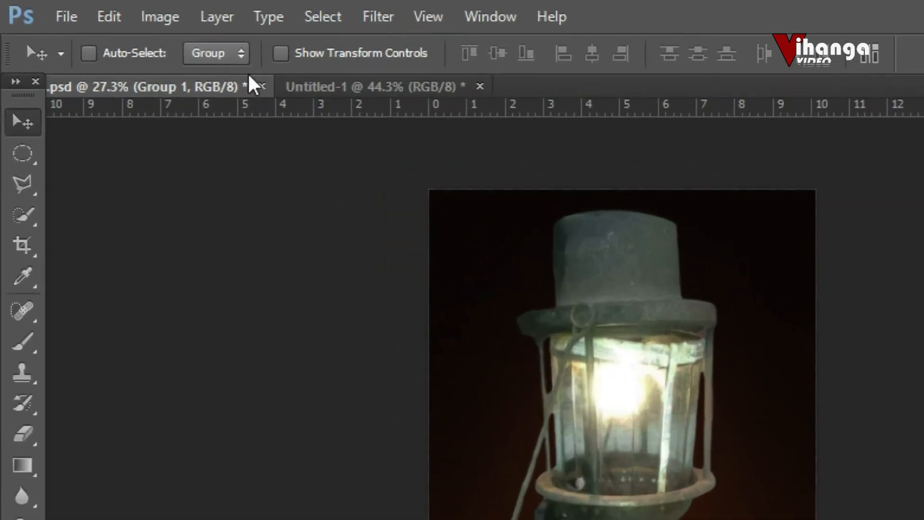
pyautogui.click(124, 9)
pyautogui.moveTo(389, 260)
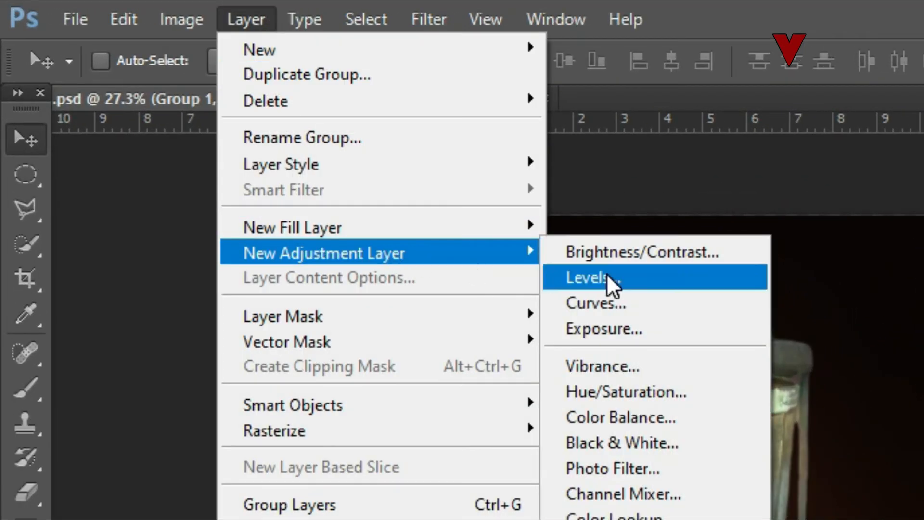
pyautogui.click(606, 275)
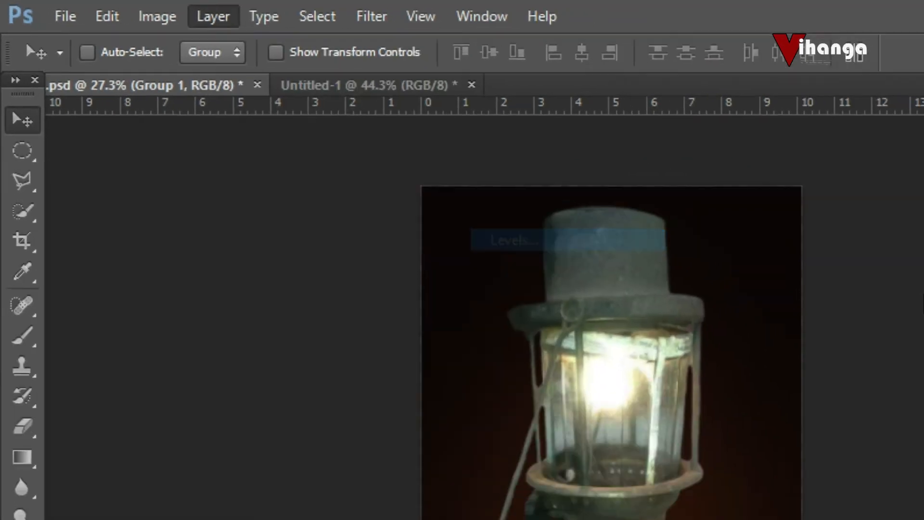
pyautogui.click(580, 157)
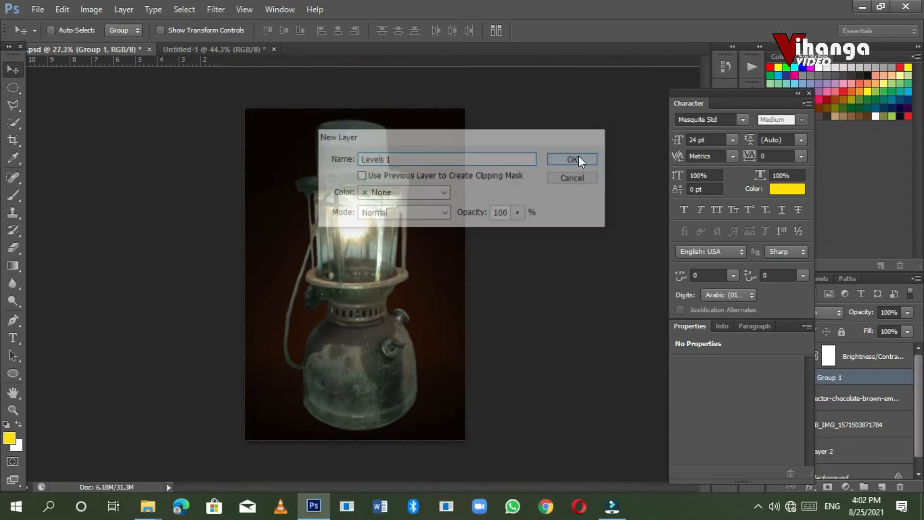
pyautogui.moveTo(747, 464); pyautogui.dragTo(801, 463)
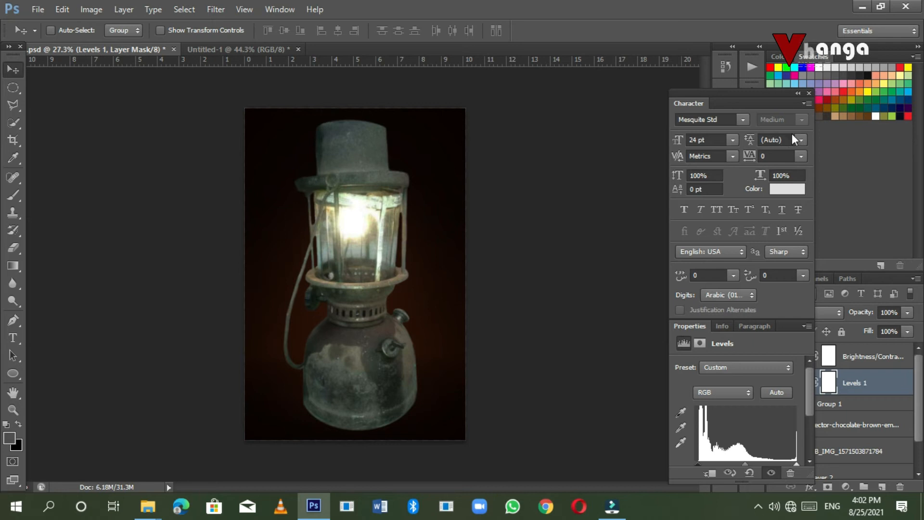
pyautogui.click(807, 94)
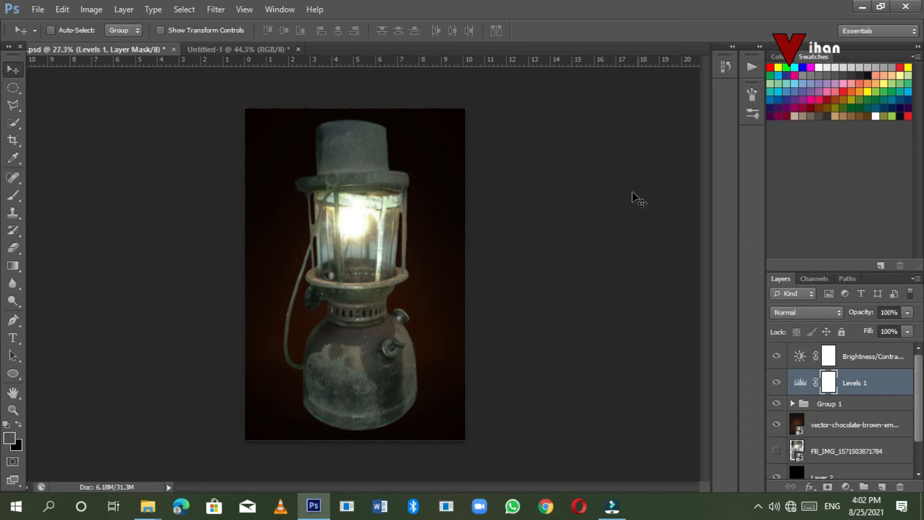
# Create a new layer above the Brightness/Contrast layer and darken the bottom of the image with a soft black 1200 px brush.
pyautogui.click(835, 405)
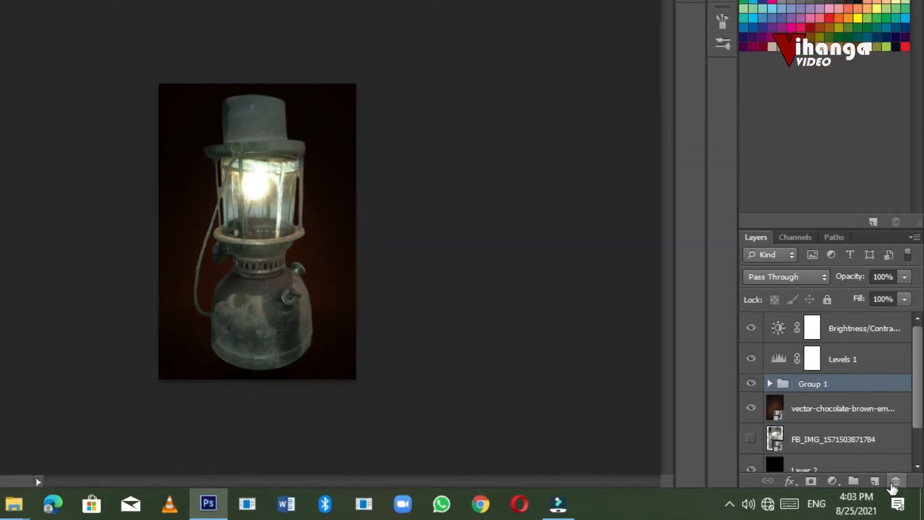
pyautogui.click(858, 365)
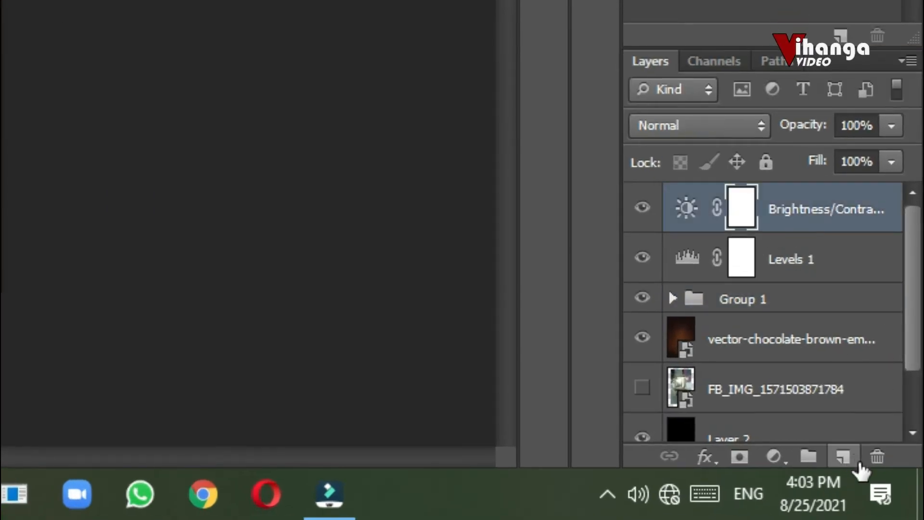
pyautogui.click(844, 458)
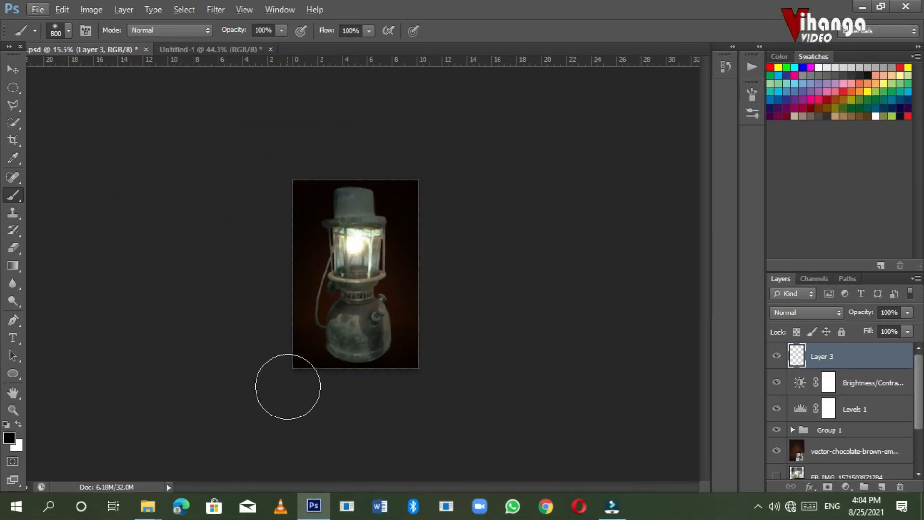
pyautogui.press(']')
pyautogui.press(']')
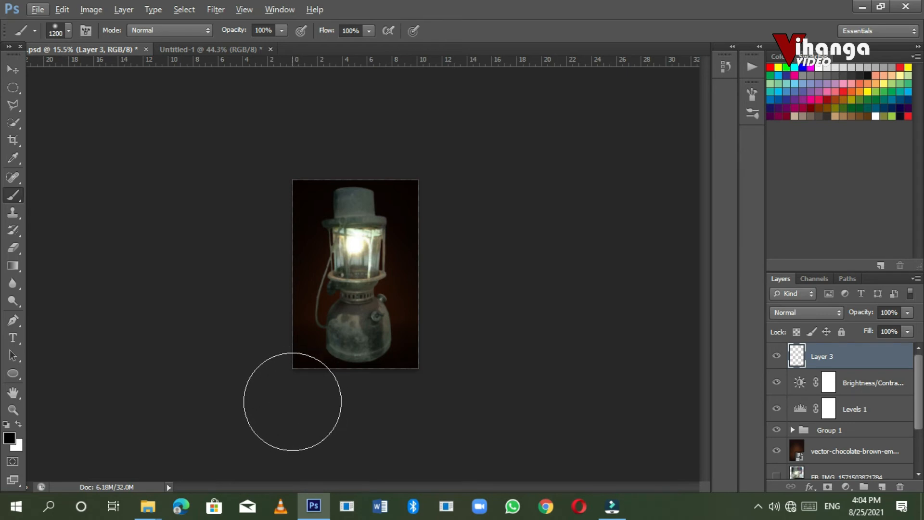
pyautogui.moveTo(293, 403)
pyautogui.mouseDown()
pyautogui.moveTo(313, 423)
pyautogui.moveTo(360, 411)
pyautogui.moveTo(380, 430)
pyautogui.moveTo(436, 418)
pyautogui.moveTo(368, 428)
pyautogui.moveTo(344, 411)
pyautogui.moveTo(339, 426)
pyautogui.moveTo(365, 394)
pyautogui.moveTo(327, 431)
pyautogui.moveTo(287, 412)
pyautogui.moveTo(278, 389)
pyautogui.moveTo(324, 423)
pyautogui.mouseUp()
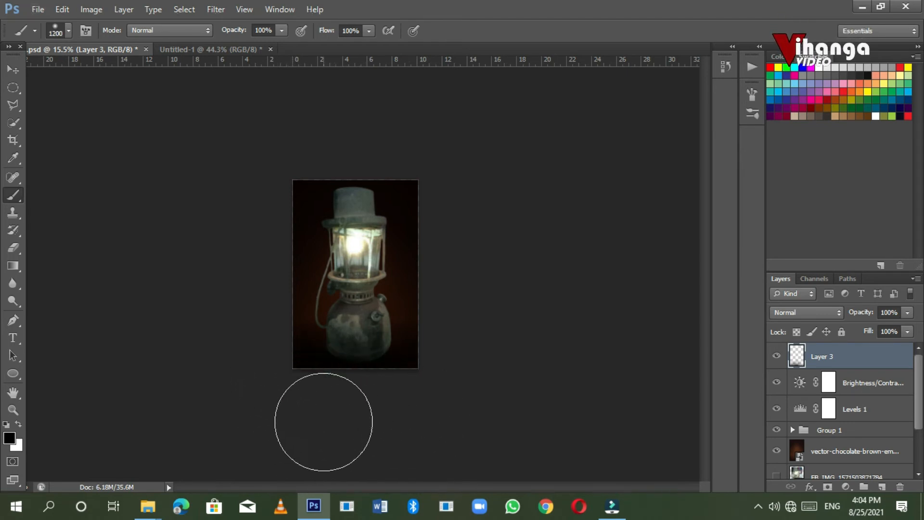
pyautogui.click(13, 70)
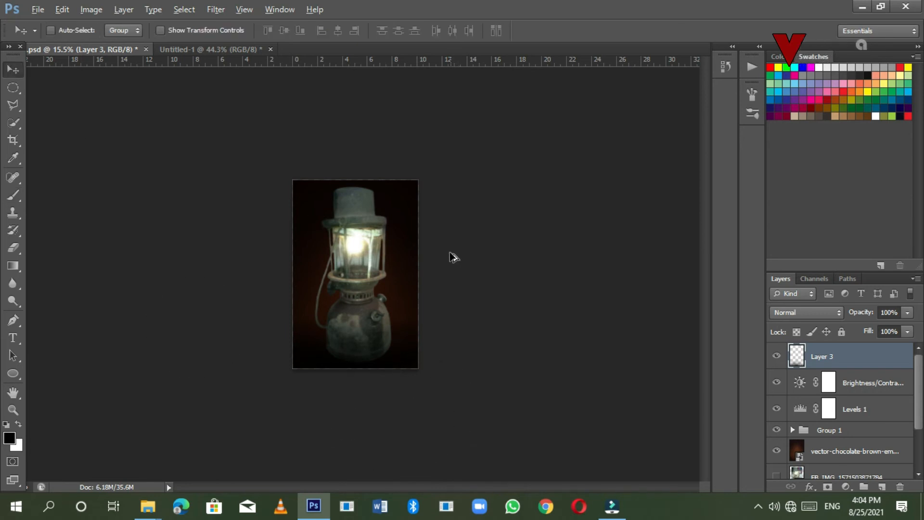
# Activate the Brush tool and set the foreground color to a bright, fully saturated yellow.
pyautogui.scroll(2, 454, 257)
pyautogui.scroll(-1, 407, 274)
pyautogui.scroll(1, 402, 271)
pyautogui.scroll(-1, 414, 308)
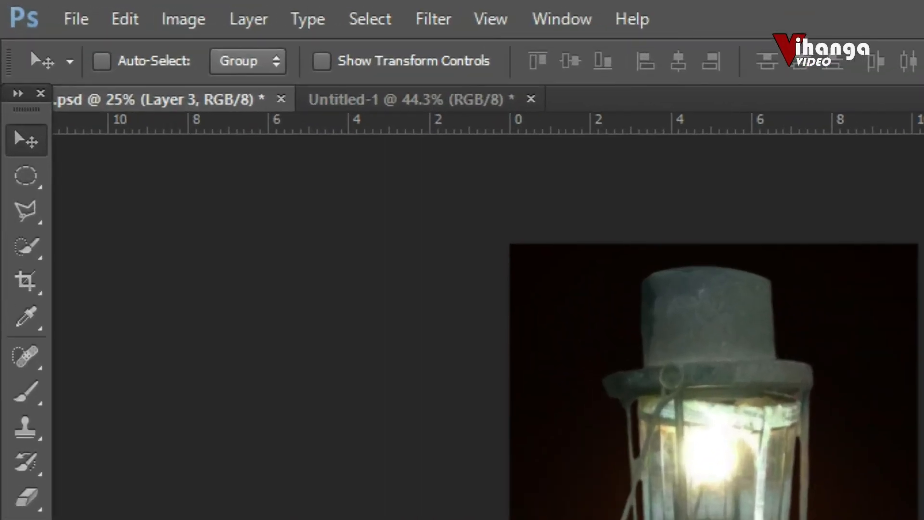
pyautogui.click(41, 385)
pyautogui.click(136, 390)
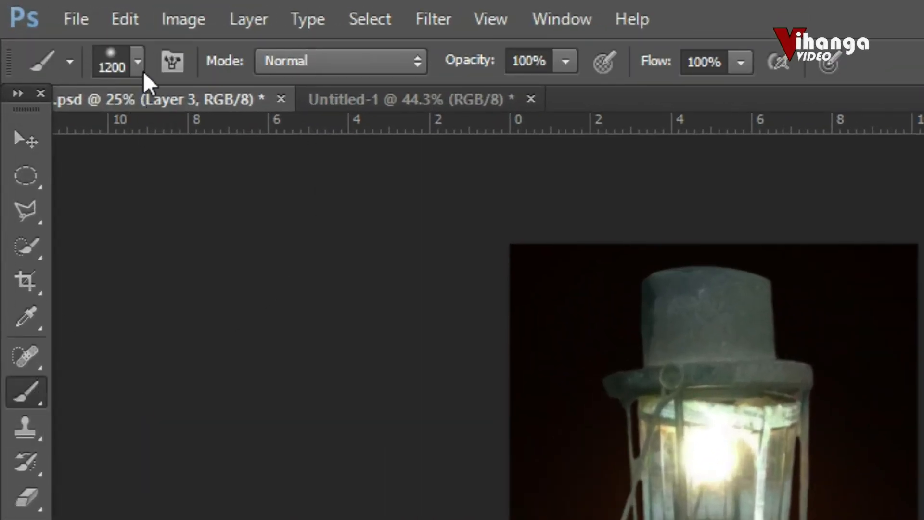
pyautogui.click(138, 63)
pyautogui.click(10, 439)
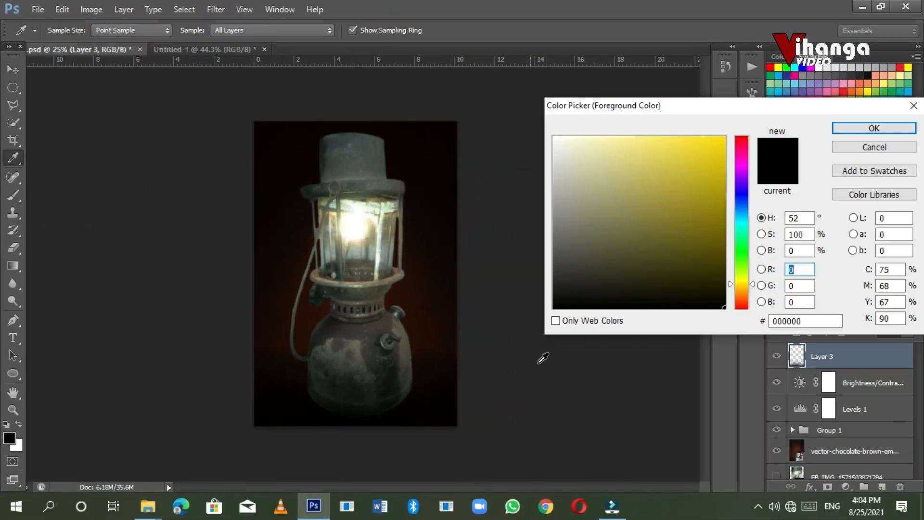
pyautogui.moveTo(721, 156); pyautogui.dragTo(731, 137)
pyautogui.click(730, 198)
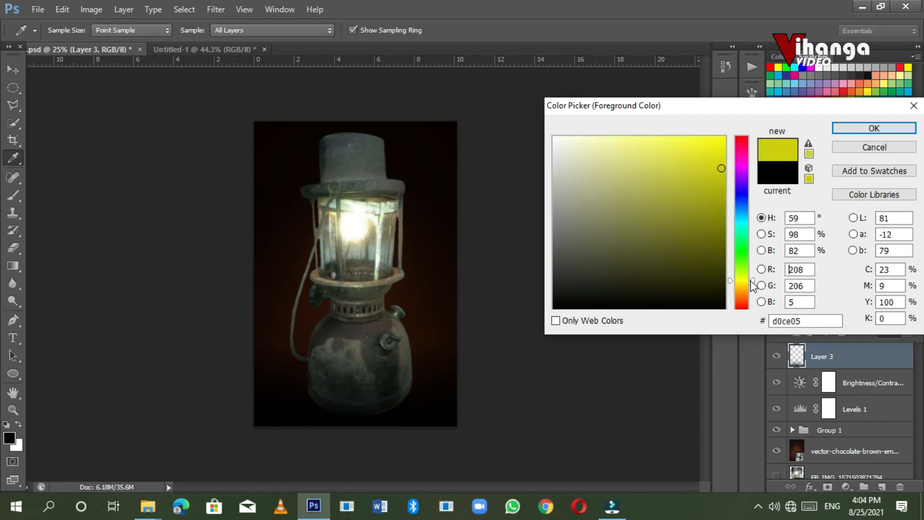
pyautogui.click(726, 135)
pyautogui.click(847, 129)
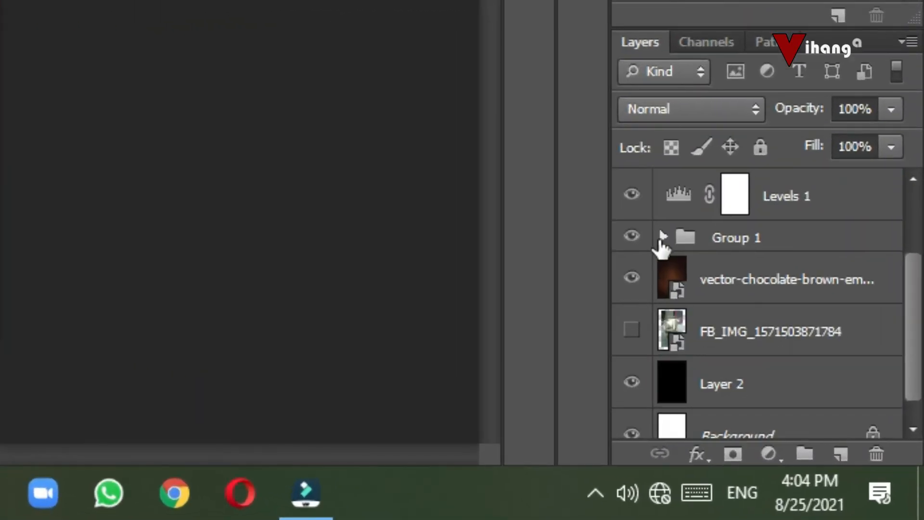
# Expand Group 1 and create a new layer between the group and the chocolate-brown studio layer.
pyautogui.click(664, 236)
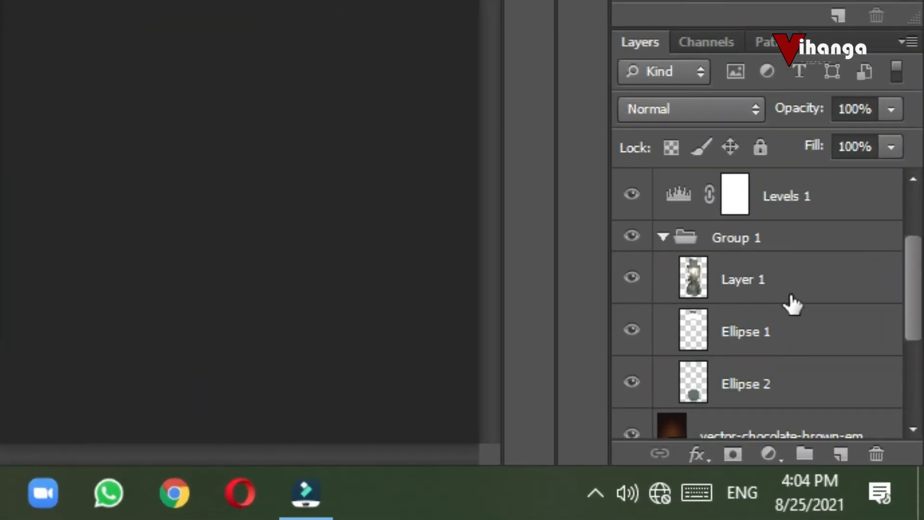
pyautogui.scroll(-1, 734, 304)
pyautogui.click(796, 279)
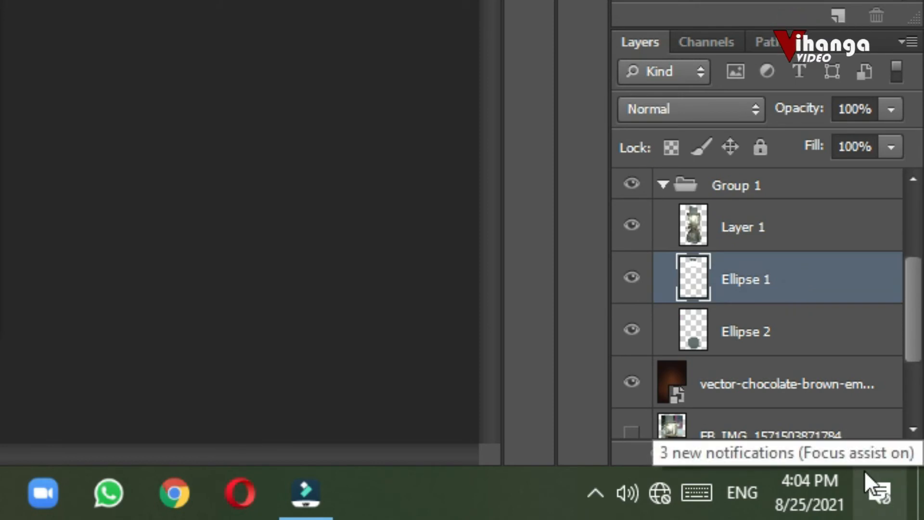
pyautogui.click(805, 344)
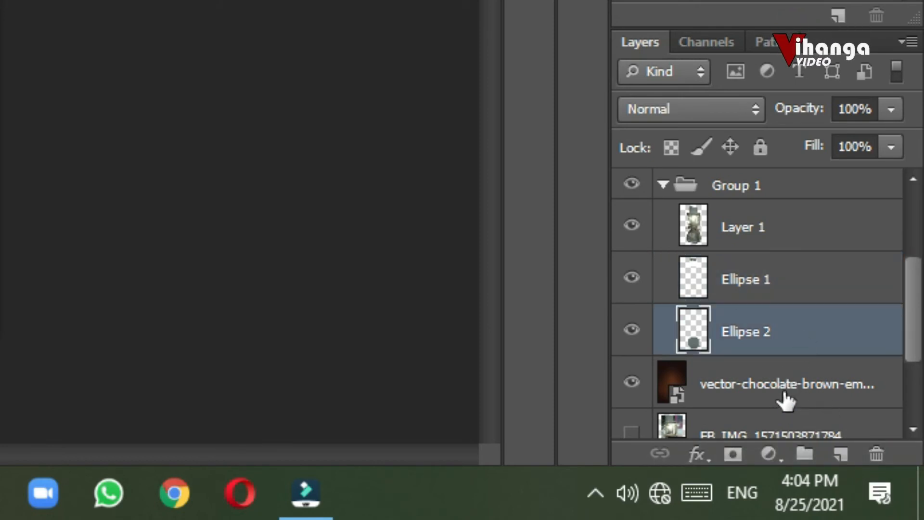
pyautogui.click(726, 398)
pyautogui.click(840, 454)
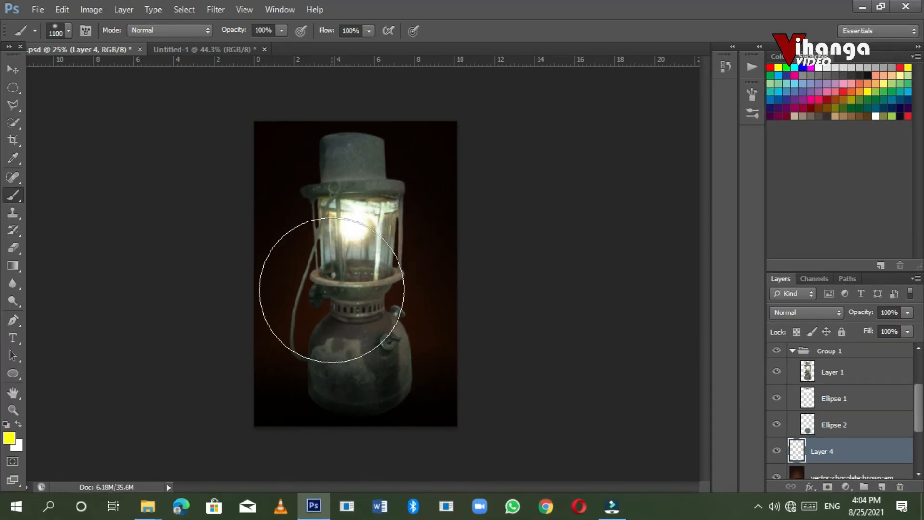
# Enlarge the brush to 1500 px and dab a soft yellow glow behind the lantern's glass on Layer 4.
pyautogui.press(']')
pyautogui.press(']')
pyautogui.press(']')
pyautogui.press(']')
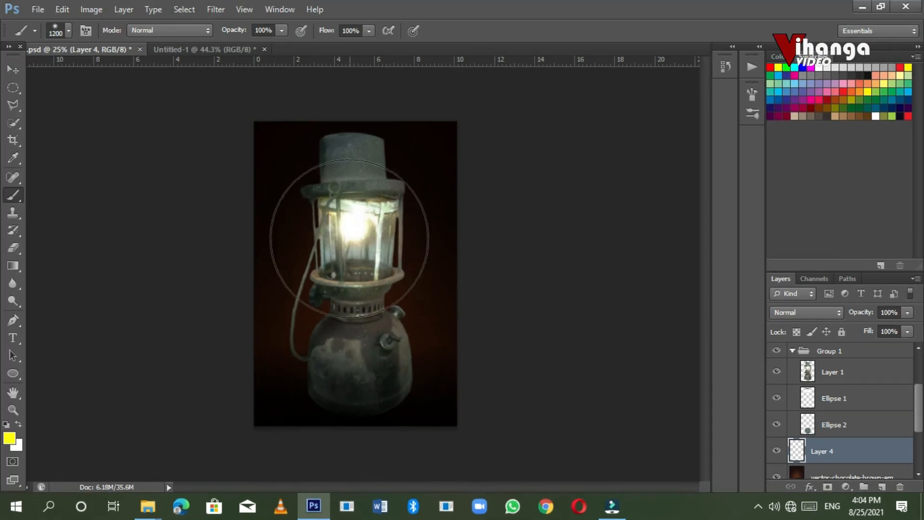
pyautogui.click(351, 234)
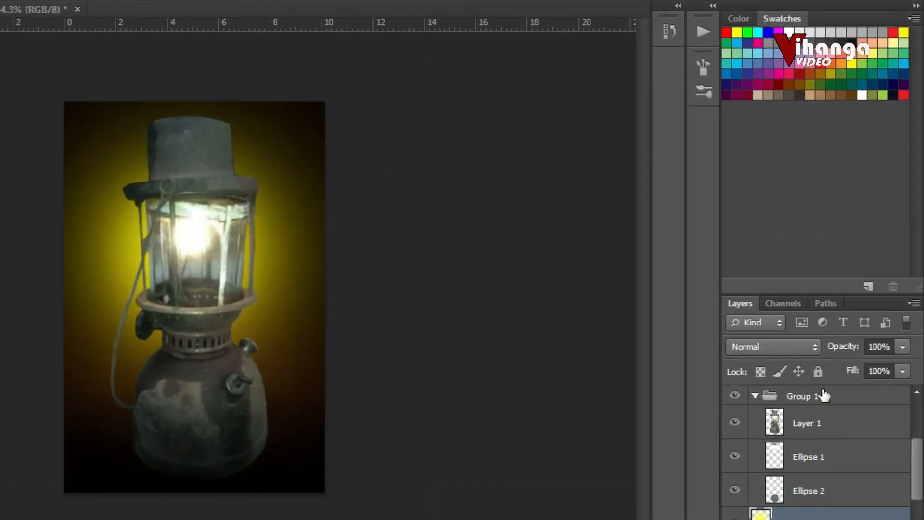
# Set Layer 4's blend mode to Soft Light and strengthen the yellow glow with two more 1500 px brush dabs around the lantern.
pyautogui.click(836, 311)
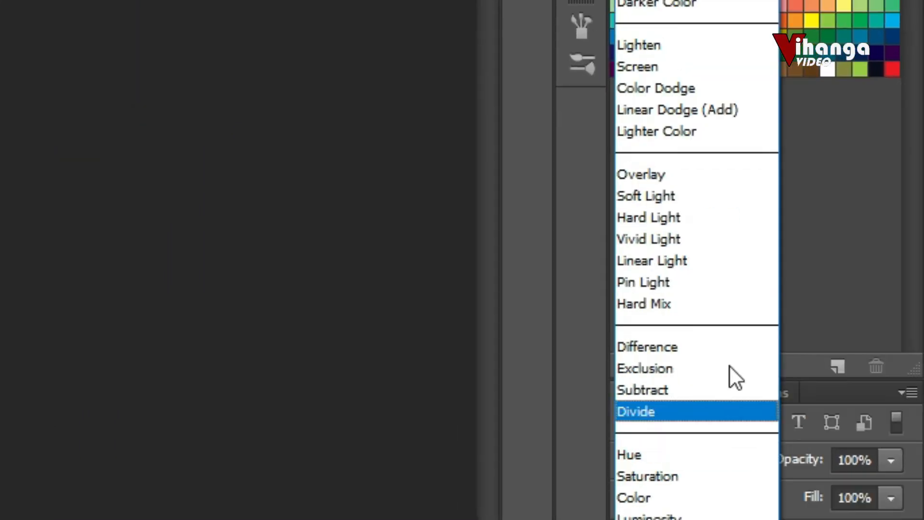
pyautogui.click(681, 194)
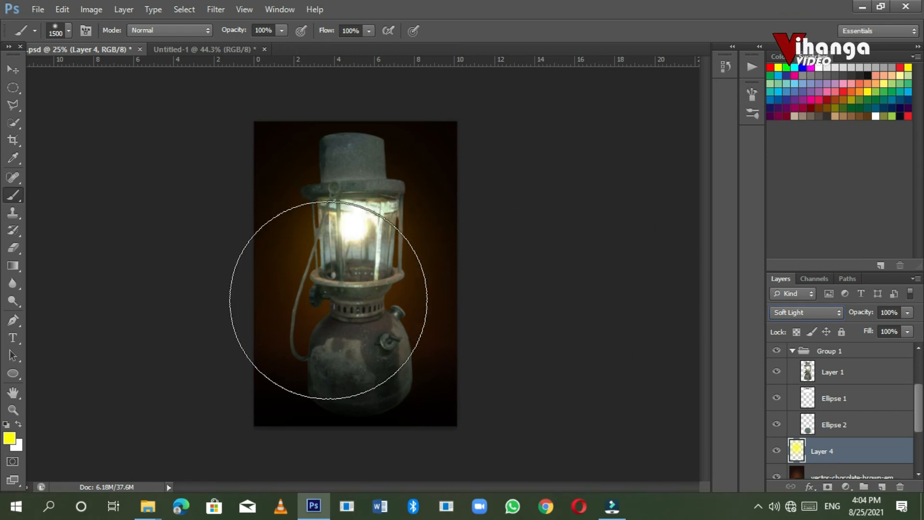
pyautogui.click(328, 299)
pyautogui.click(384, 233)
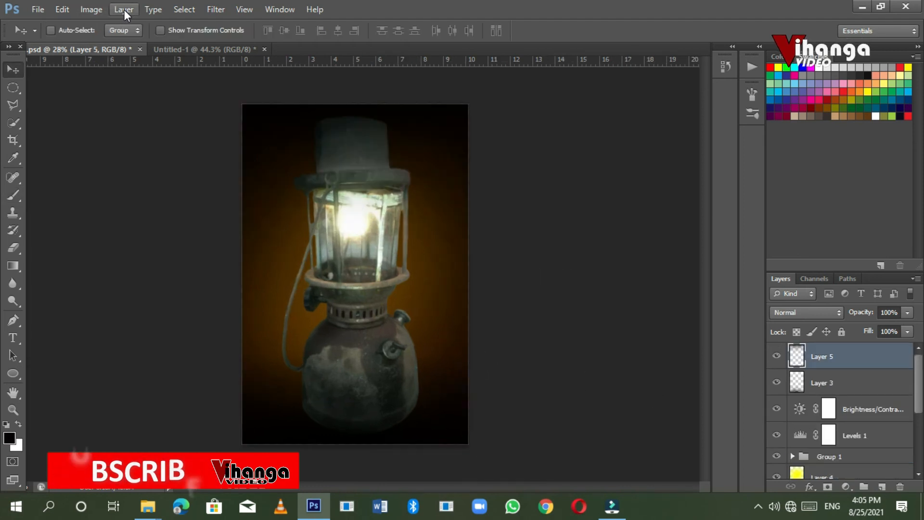
# Add a Vibrance adjustment layer above Layer 5 with Vibrance +17 and Saturation +25.
pyautogui.click(125, 10)
pyautogui.moveTo(195, 127)
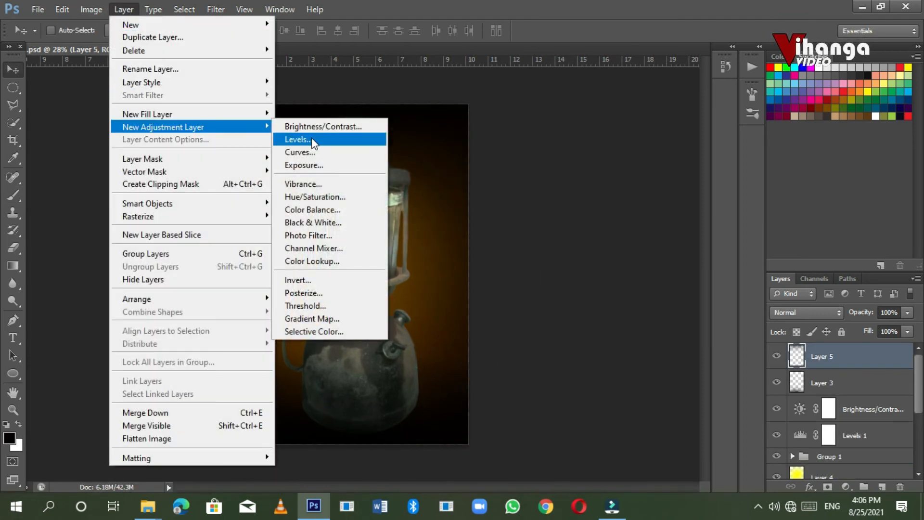
pyautogui.click(304, 184)
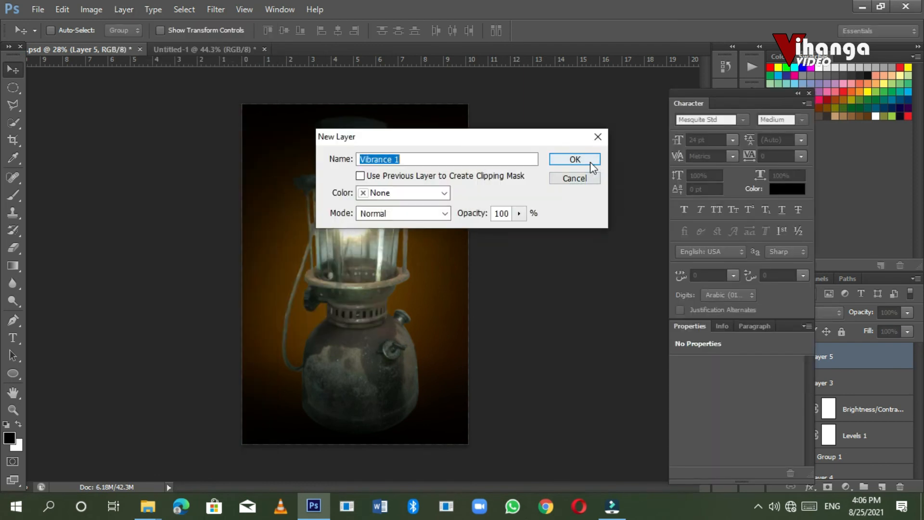
pyautogui.click(576, 159)
pyautogui.moveTo(737, 379)
pyautogui.mouseDown()
pyautogui.moveTo(718, 382)
pyautogui.moveTo(747, 377)
pyautogui.mouseUp()
pyautogui.moveTo(737, 408); pyautogui.dragTo(744, 409)
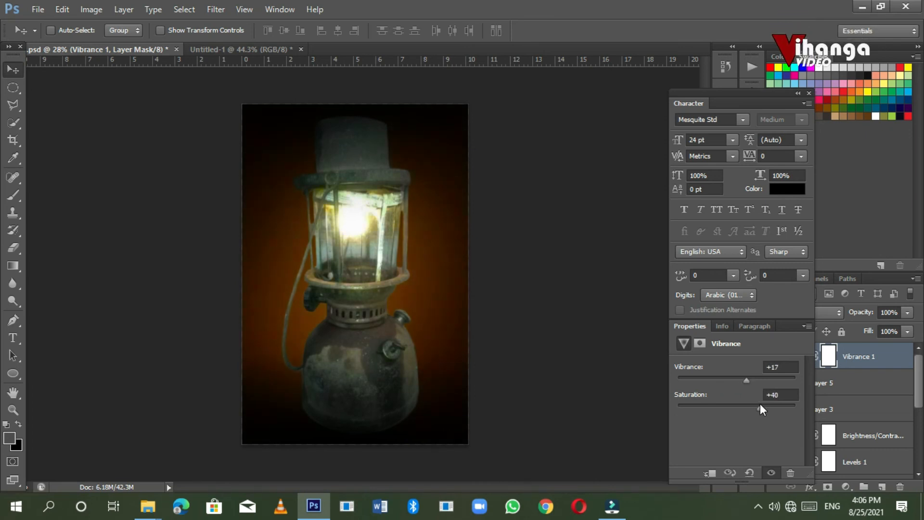
pyautogui.moveTo(756, 408); pyautogui.dragTo(753, 409)
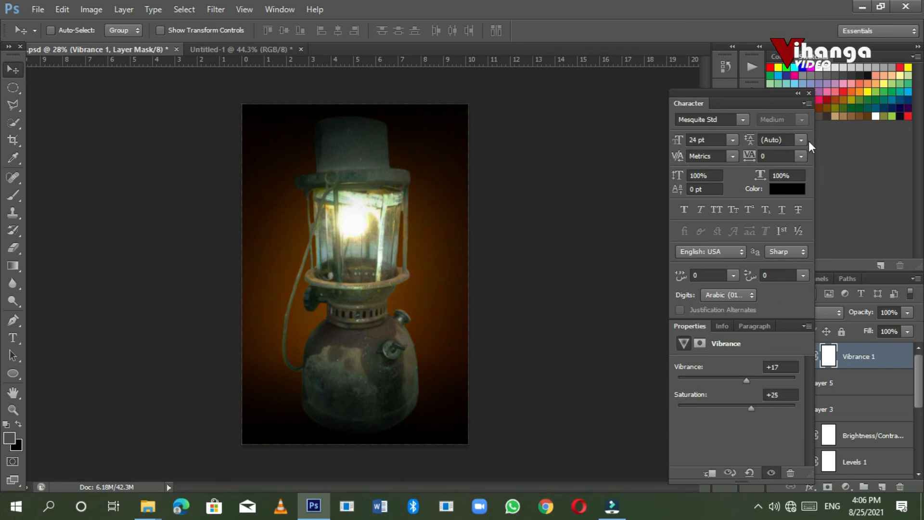
pyautogui.click(809, 94)
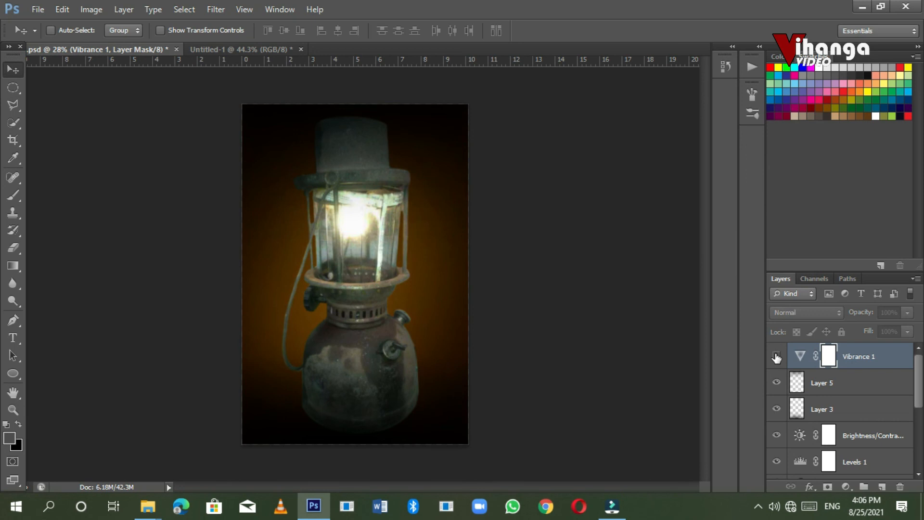
# Save a copy of the finished lantern image in JPEG format under the file name lamp, accepting the JPEG options.
pyautogui.scroll(-2, 424, 256)
pyautogui.scroll(1, 418, 253)
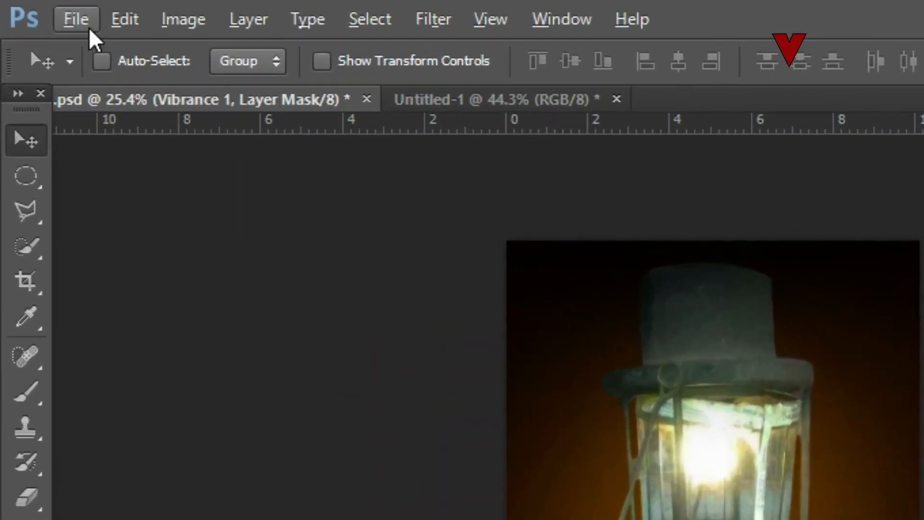
pyautogui.click(65, 21)
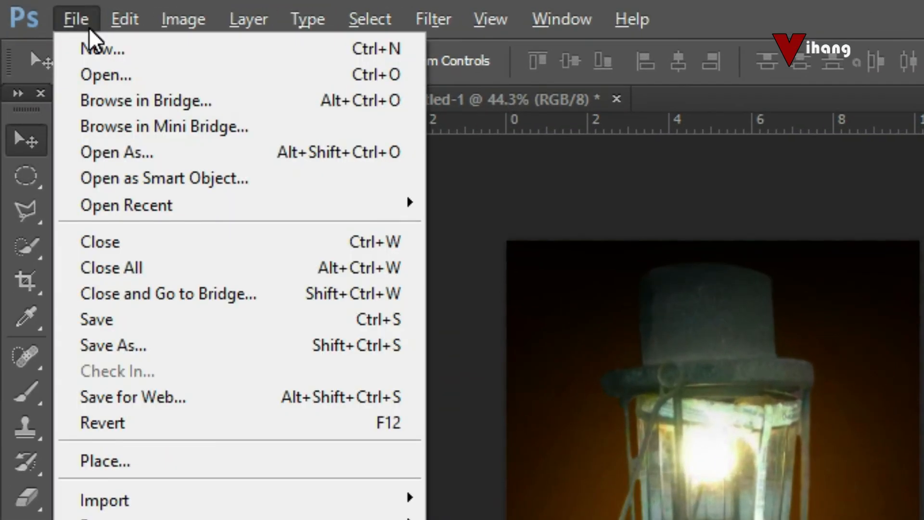
pyautogui.click(155, 346)
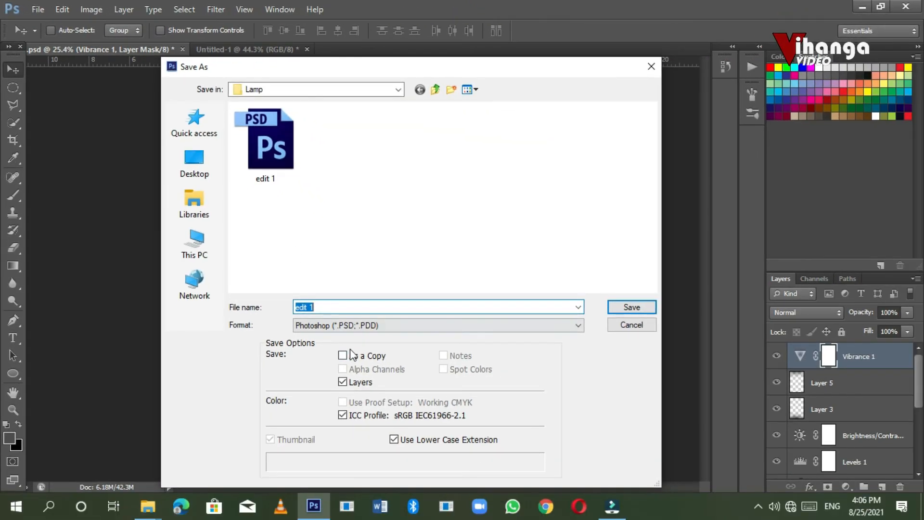
pyautogui.click(357, 325)
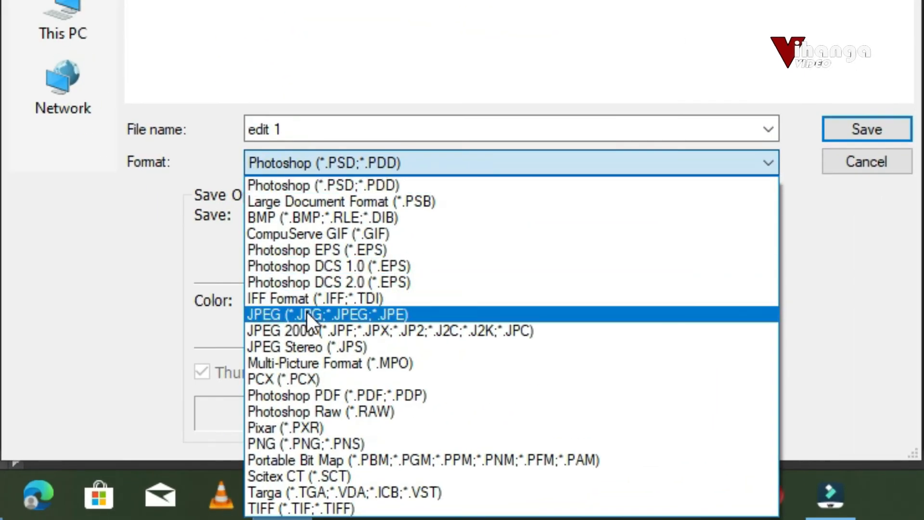
pyautogui.click(307, 314)
pyautogui.doubleClick(342, 130)
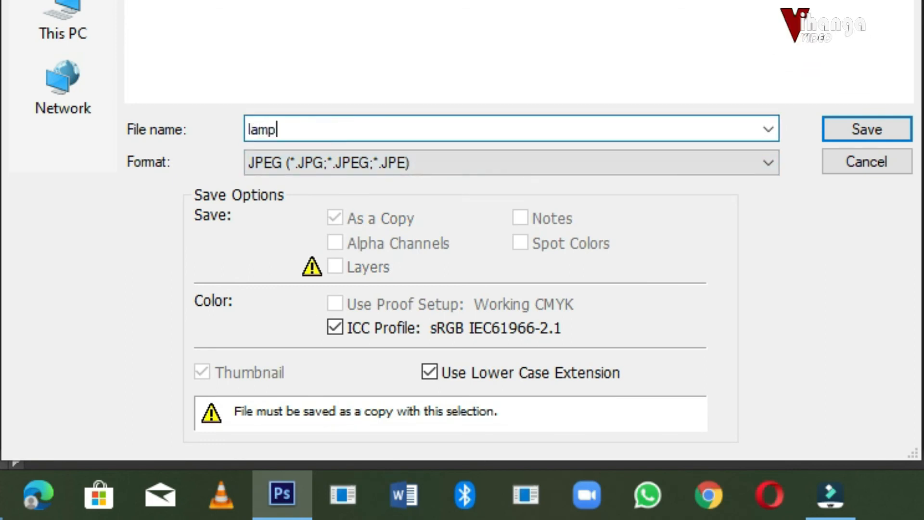
pyautogui.click(861, 131)
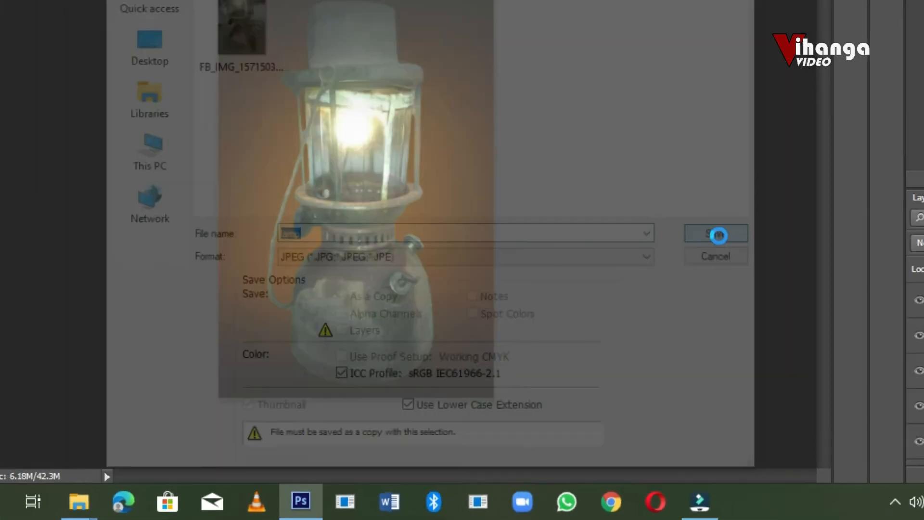
pyautogui.click(541, 124)
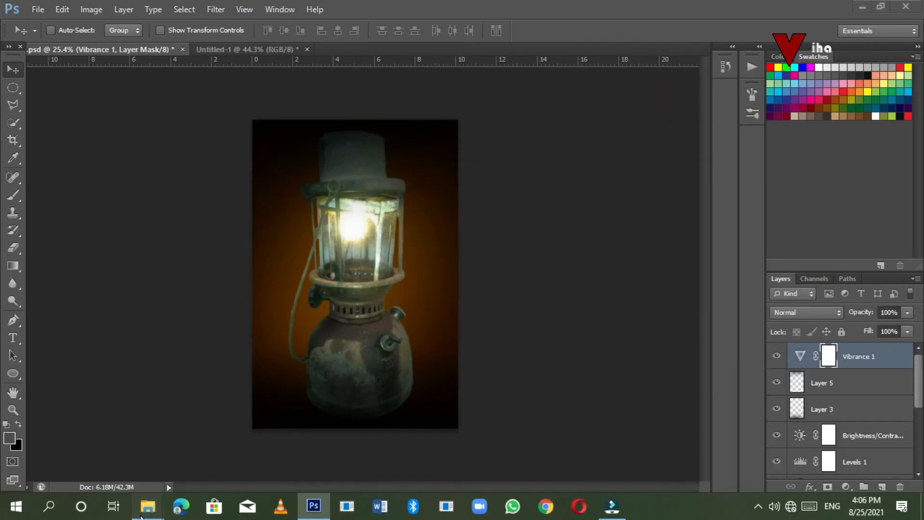
pyautogui.moveTo(147, 507)
pyautogui.click(143, 464)
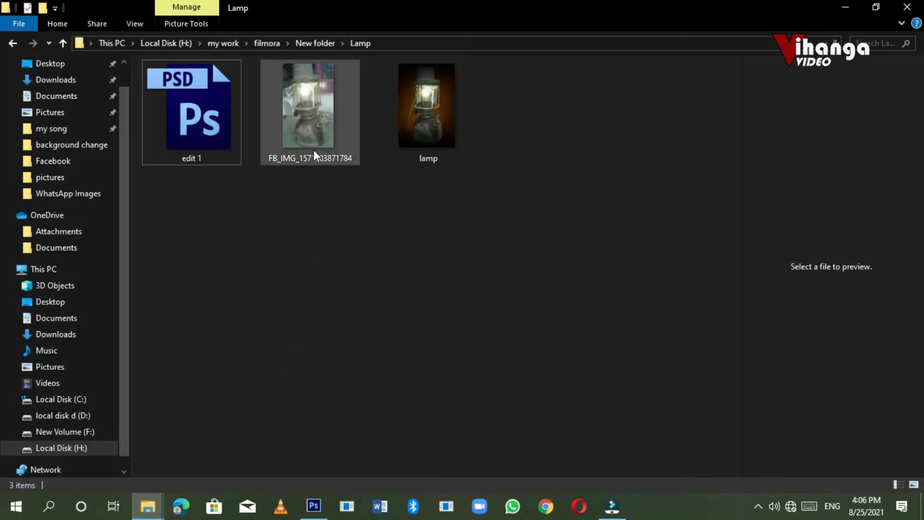
pyautogui.doubleClick(313, 149)
pyautogui.press('super+Left')
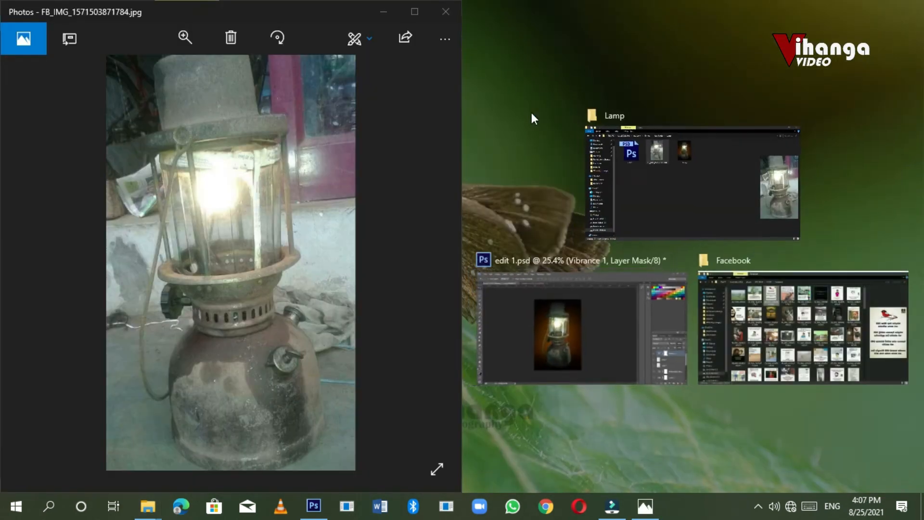
# Place the Lamp folder window in the free half of the screen and open the exported lamp image beside the original photo.
pyautogui.click(532, 114)
pyautogui.moveTo(561, 10); pyautogui.dragTo(922, 138)
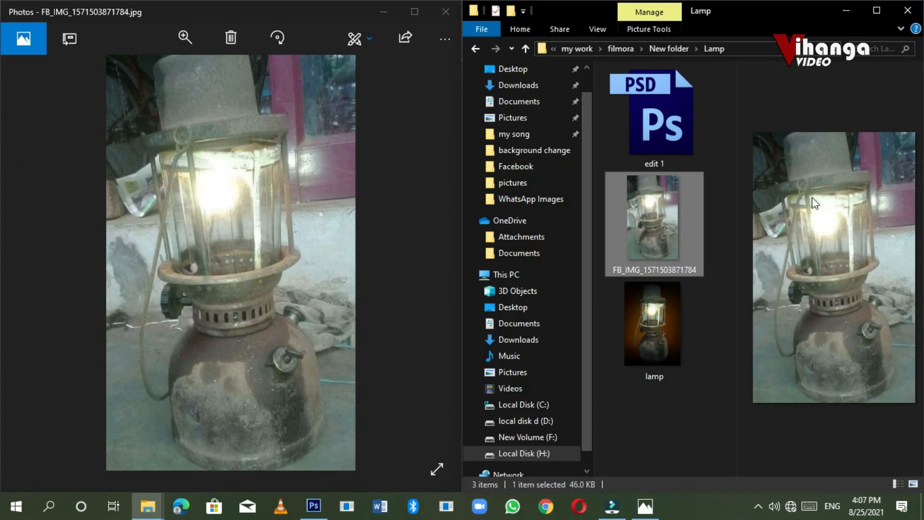
pyautogui.doubleClick(678, 320)
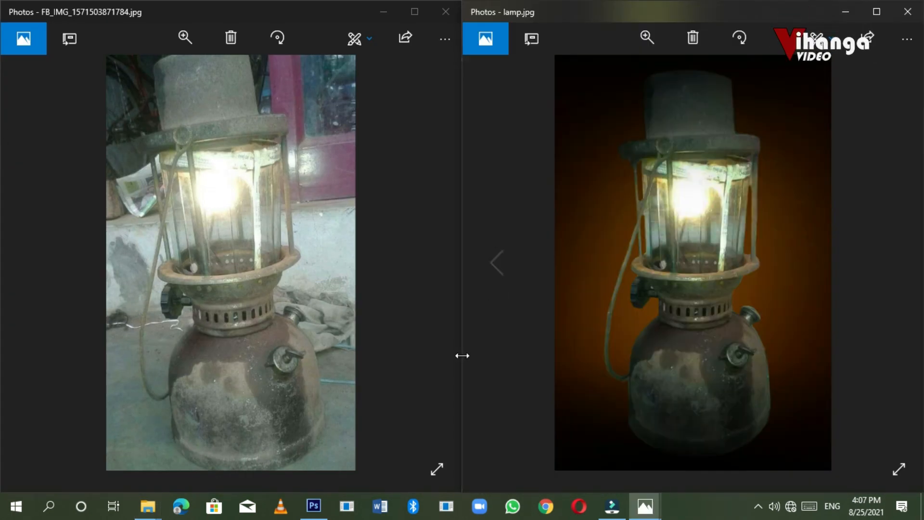